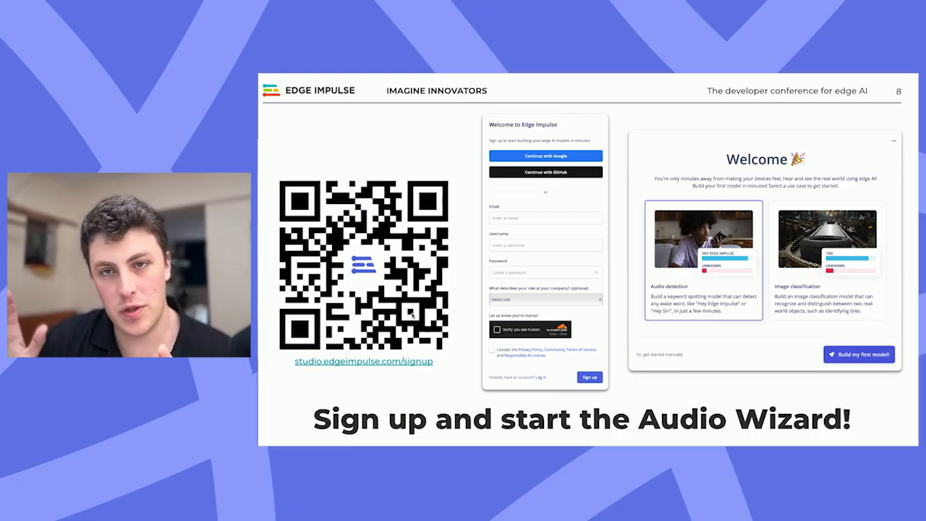
# Step: Leave the slide presentation and switch to the Chrome window with the Imagine Innovators Getting Started project
pyautogui.click(462, 356)
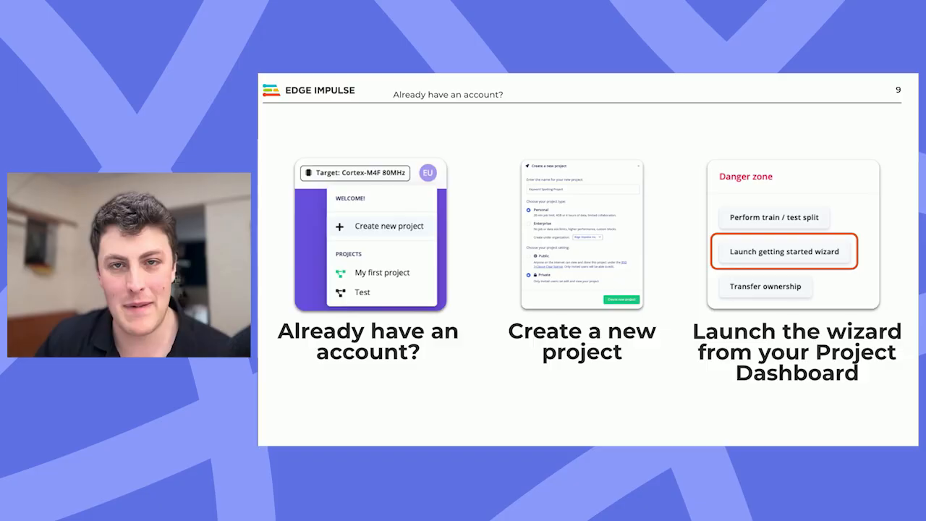
pyautogui.click(464, 387)
pyautogui.hotkey('ctrl', 'Up')
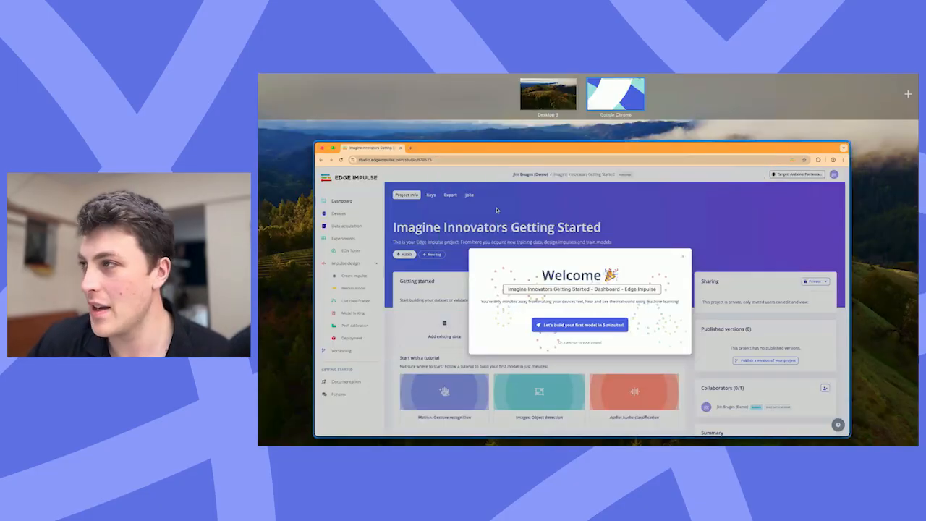
pyautogui.click(485, 210)
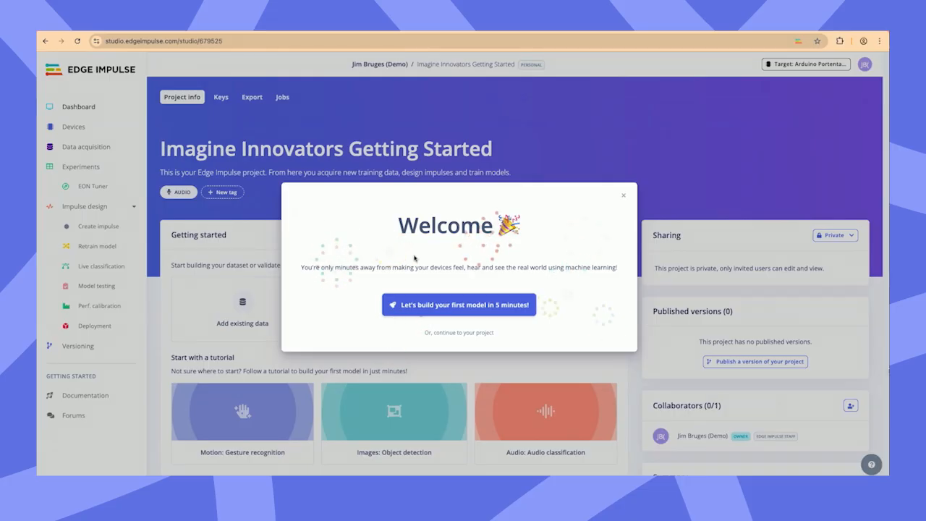
# Step: Start the first-model wizard and submit "imagine" as the keyword for the model
pyautogui.click(417, 305)
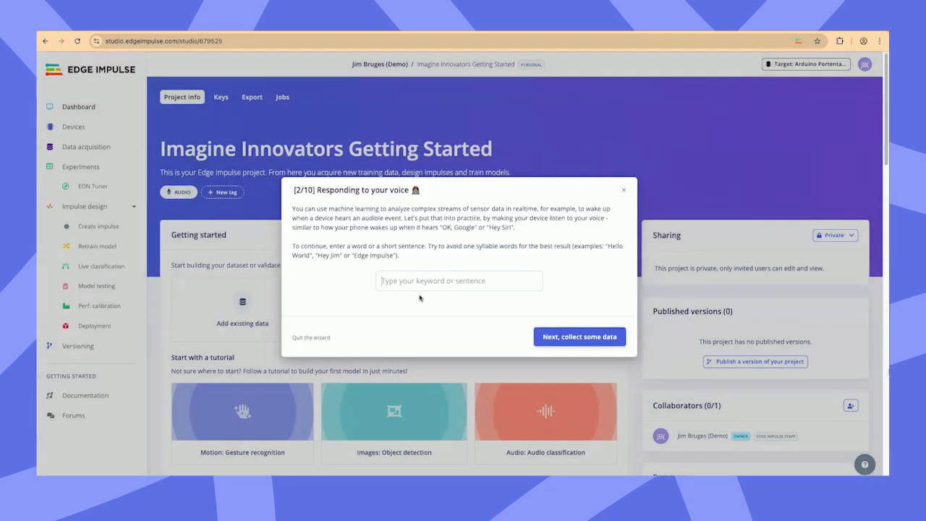
pyautogui.click(422, 287)
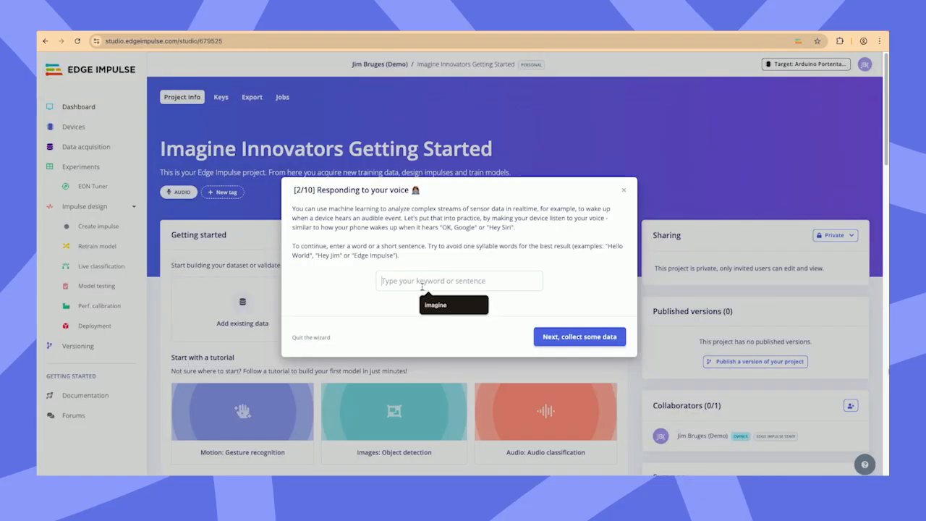
pyautogui.write('imagine')
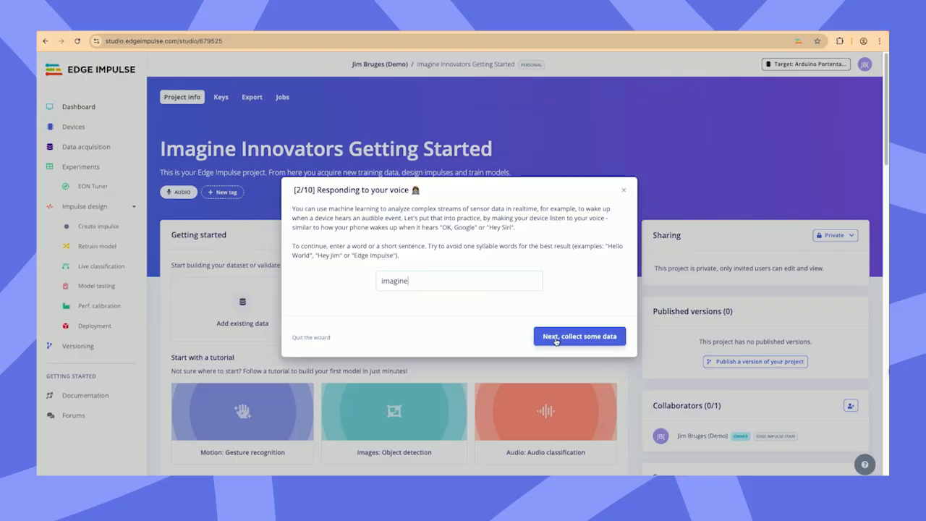
pyautogui.click(556, 338)
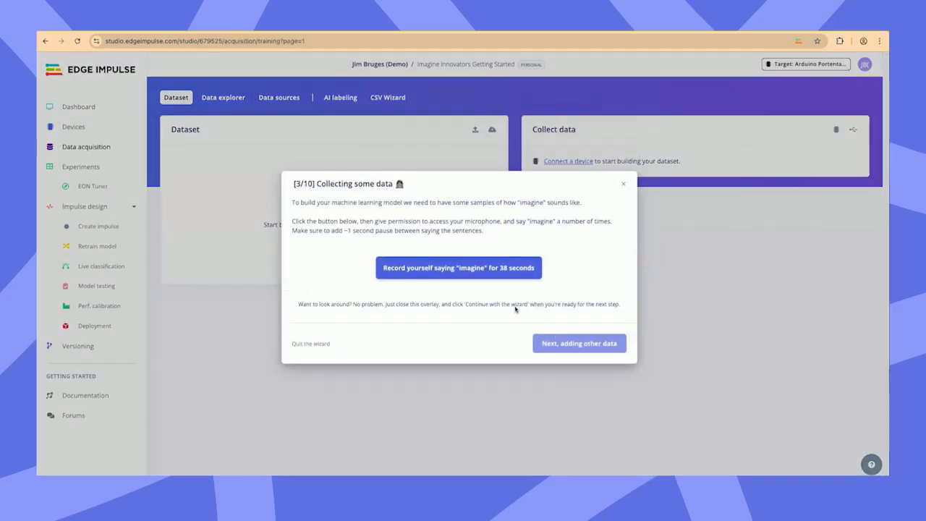
# Step: Record 38 seconds of "imagine" voice samples and proceed to adding other data
pyautogui.click(461, 272)
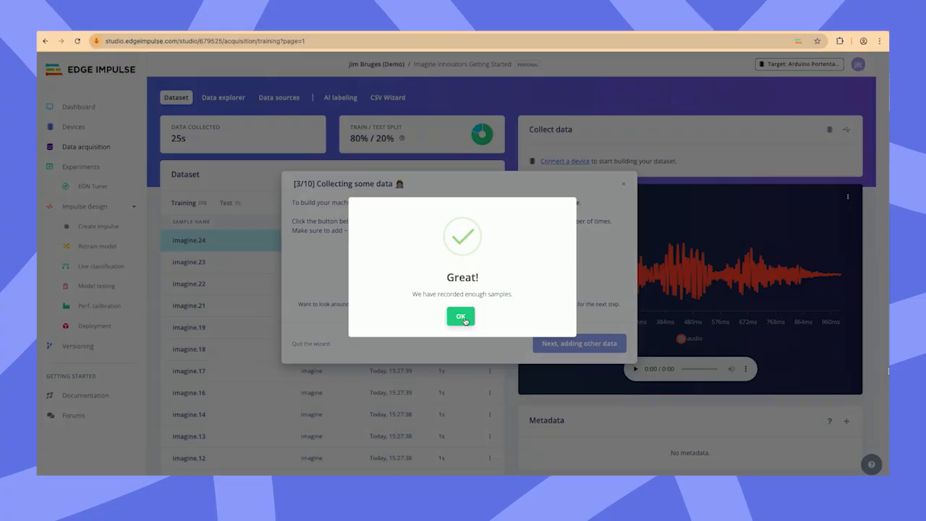
pyautogui.click(464, 319)
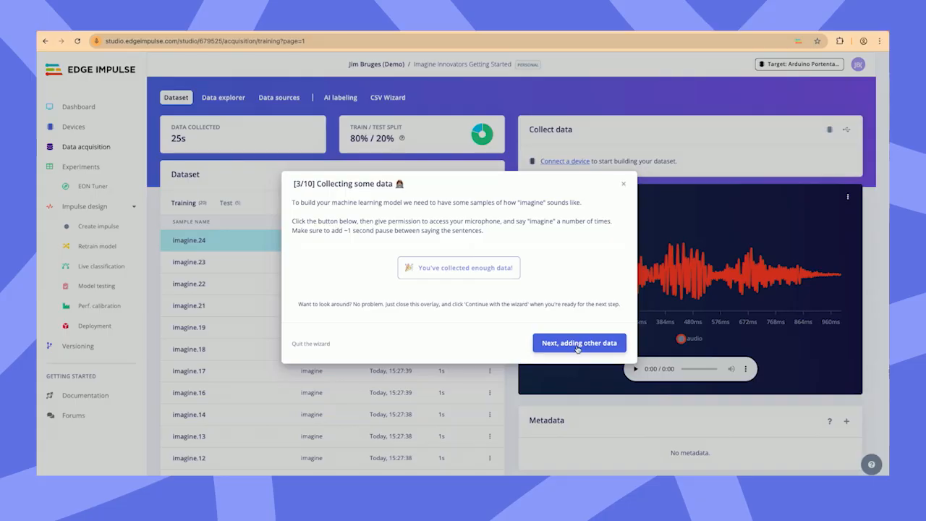
pyautogui.click(579, 345)
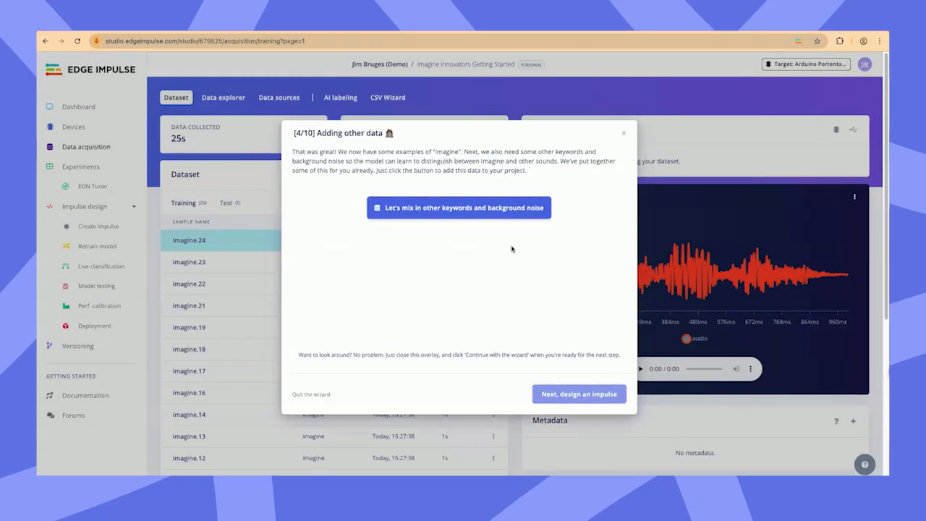
# Step: Mix other keywords and background noise into the dataset and close the wizard overlay
pyautogui.click(494, 216)
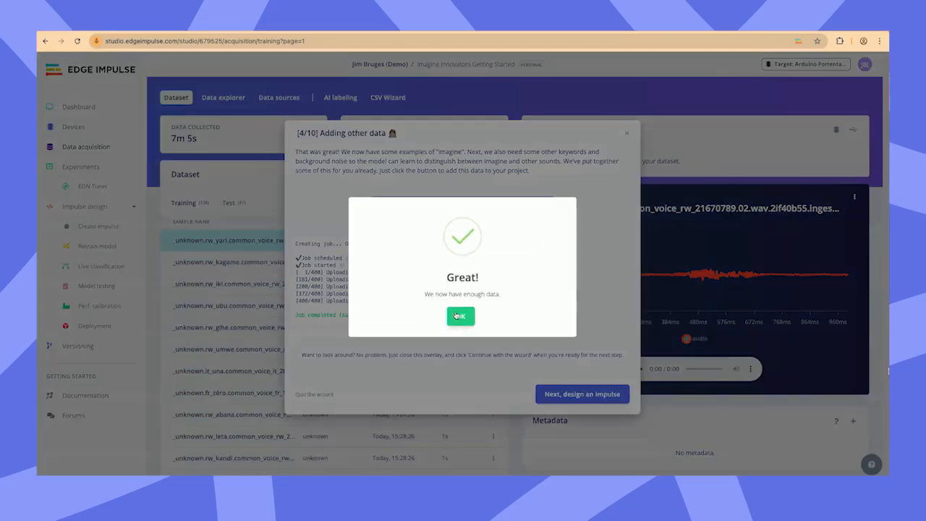
pyautogui.click(461, 317)
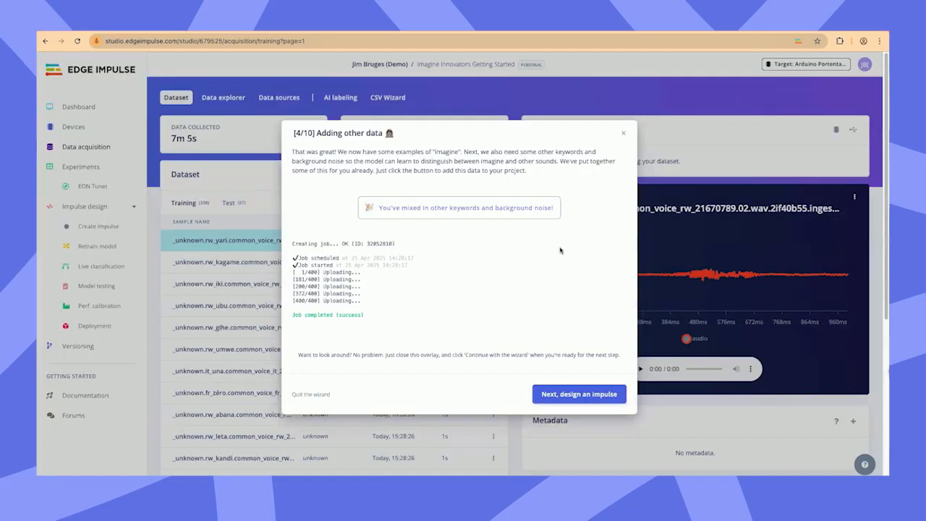
pyautogui.click(623, 134)
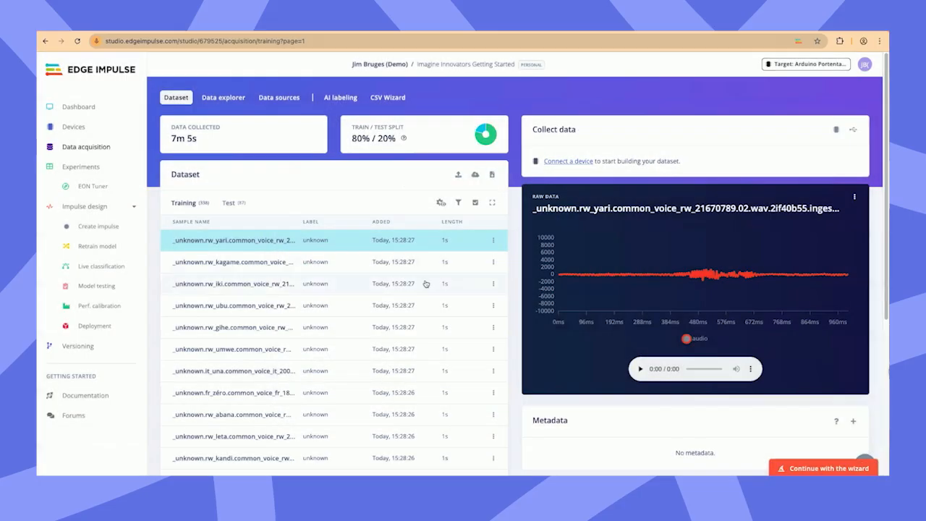
# Step: Check the test and training sets, filter training to the unknown label and listen to the rw_yari and it_una samples
pyautogui.click(229, 203)
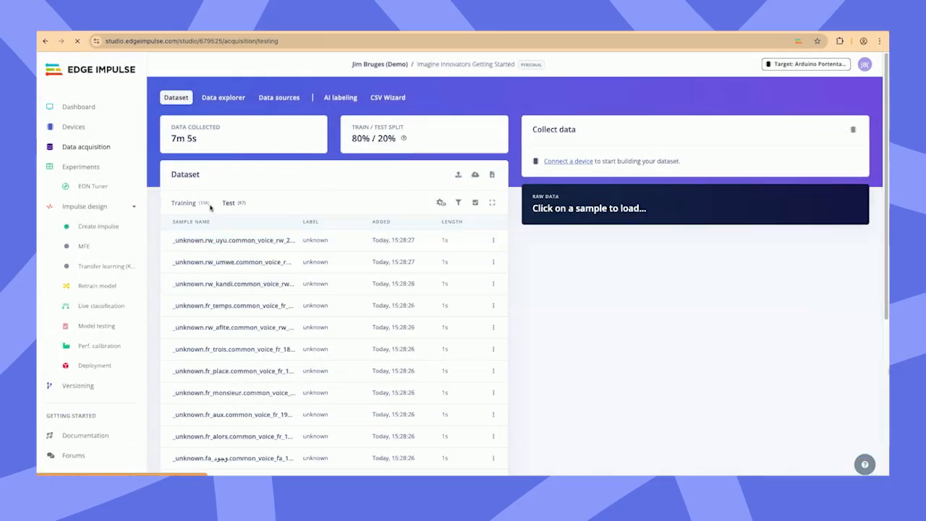
pyautogui.click(187, 204)
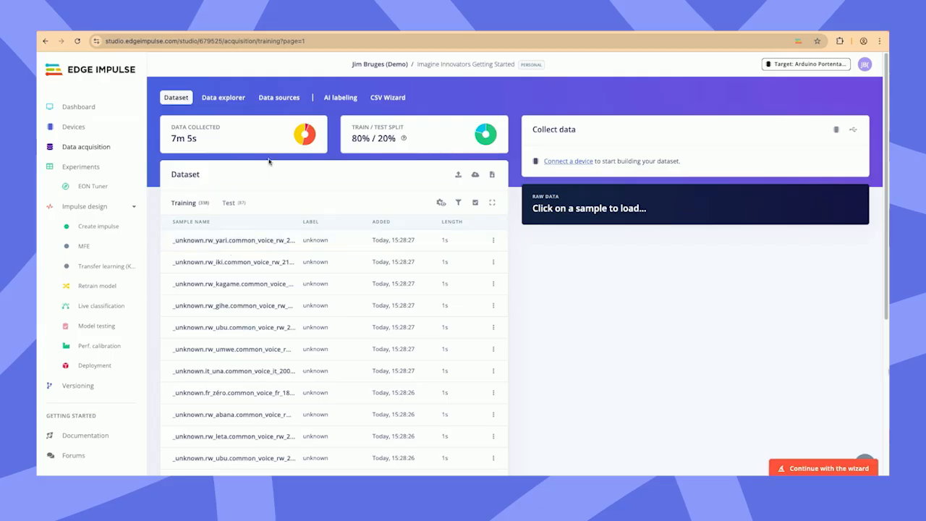
pyautogui.moveTo(302, 135)
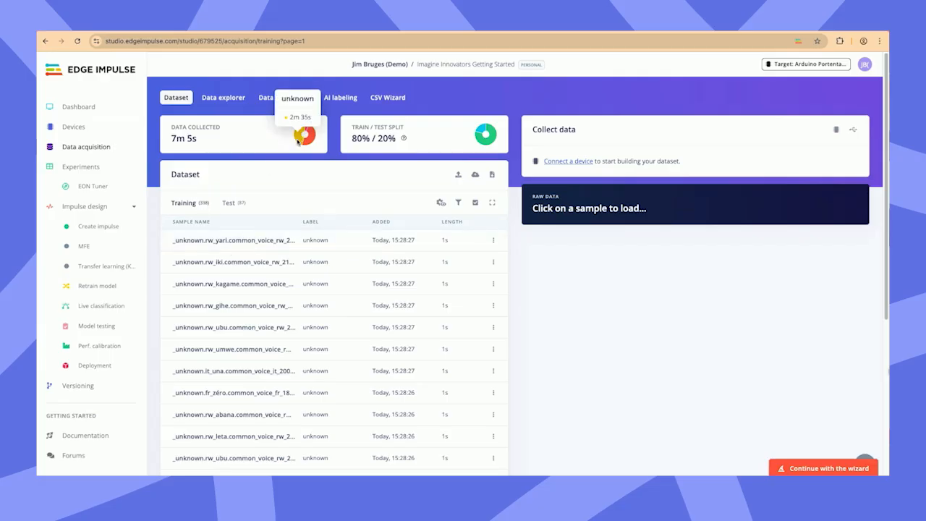
pyautogui.click(298, 137)
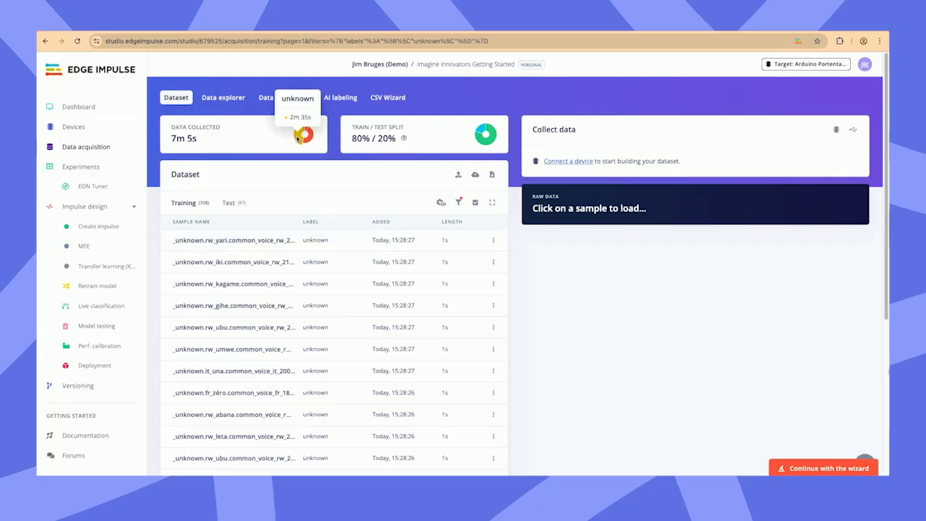
pyautogui.click(285, 240)
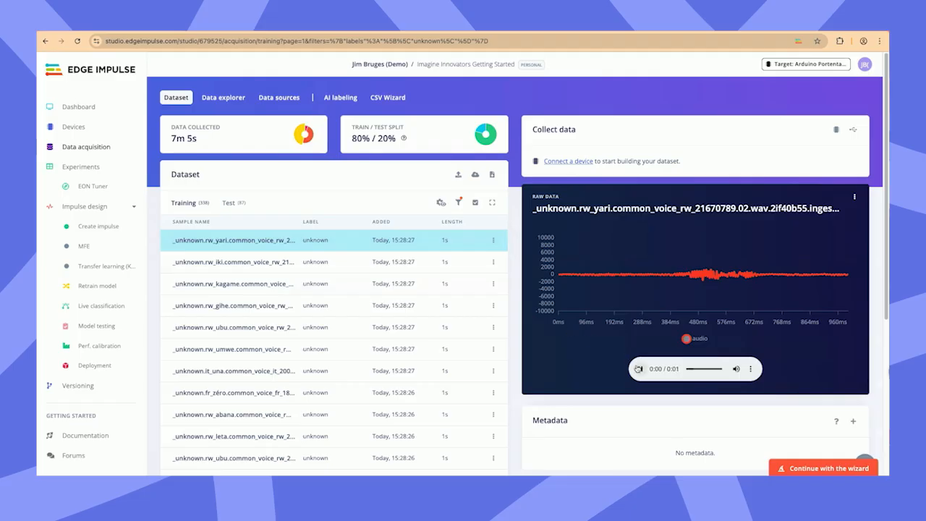
pyautogui.click(392, 371)
pyautogui.click(638, 369)
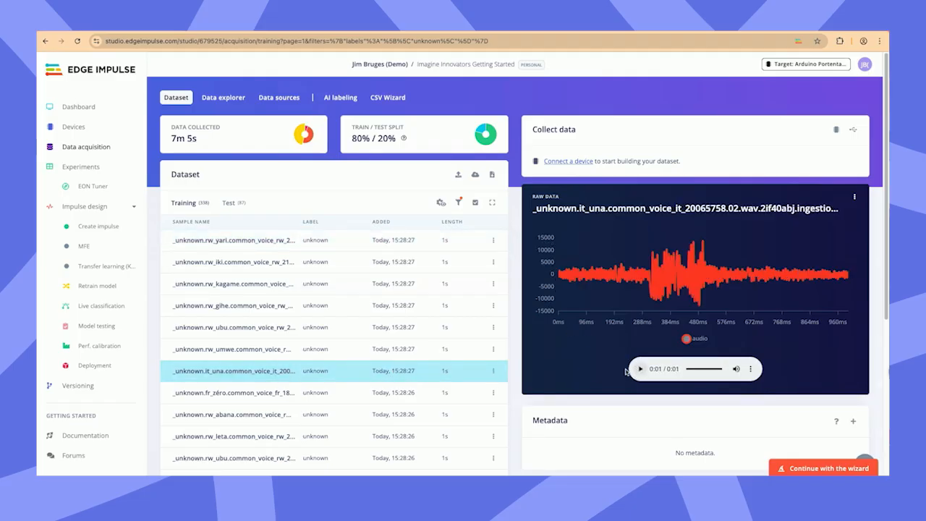
# Step: Filter the training samples to the noise label and listen to the _background.000192 sample
pyautogui.click(310, 137)
pyautogui.click(313, 289)
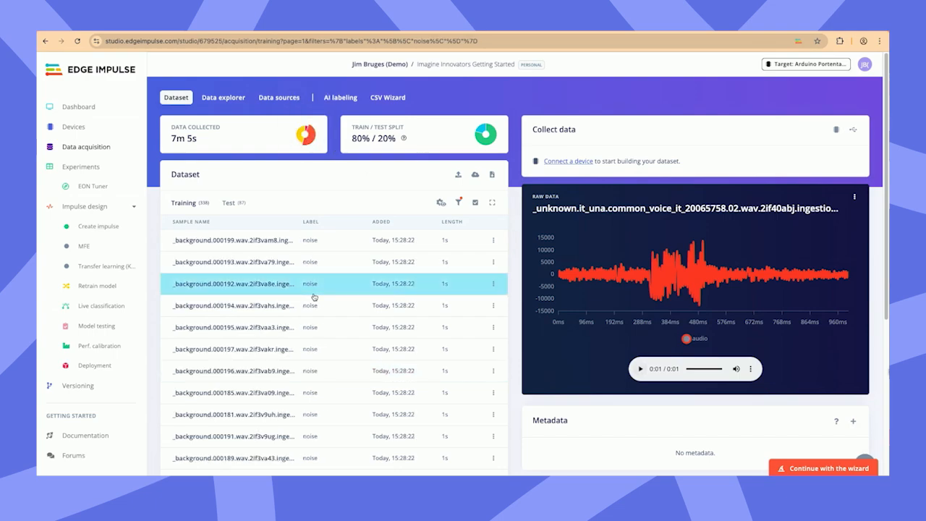
pyautogui.click(640, 369)
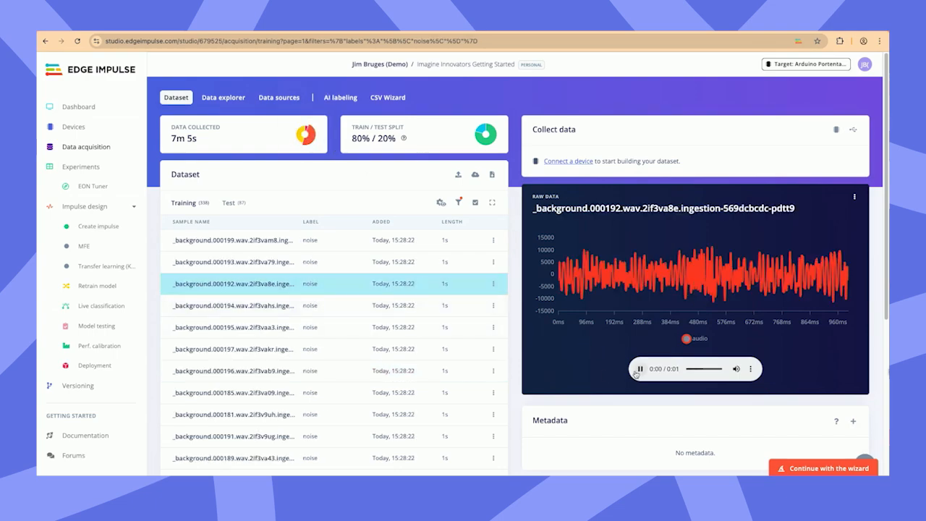
# Step: Filter the training samples to the imagine label and listen to imagine.23 and imagine.14
pyautogui.click(309, 128)
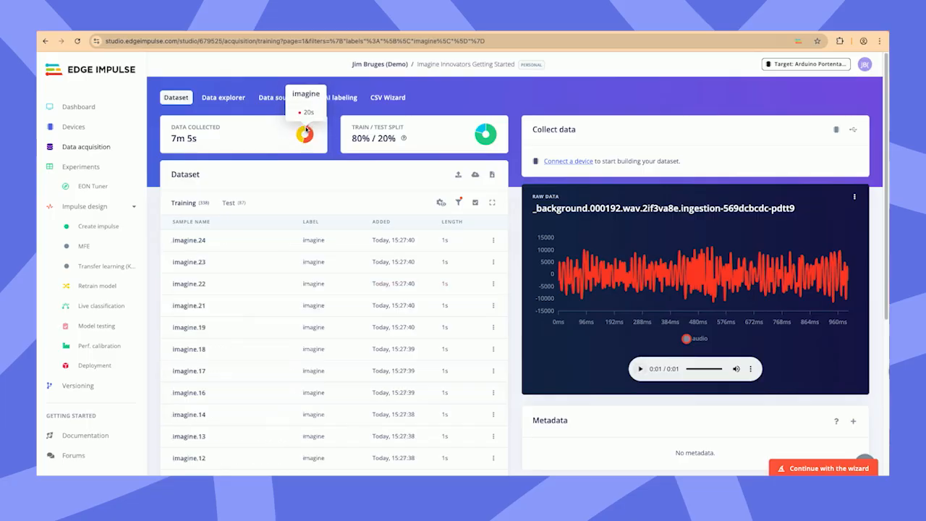
pyautogui.click(285, 268)
pyautogui.click(640, 369)
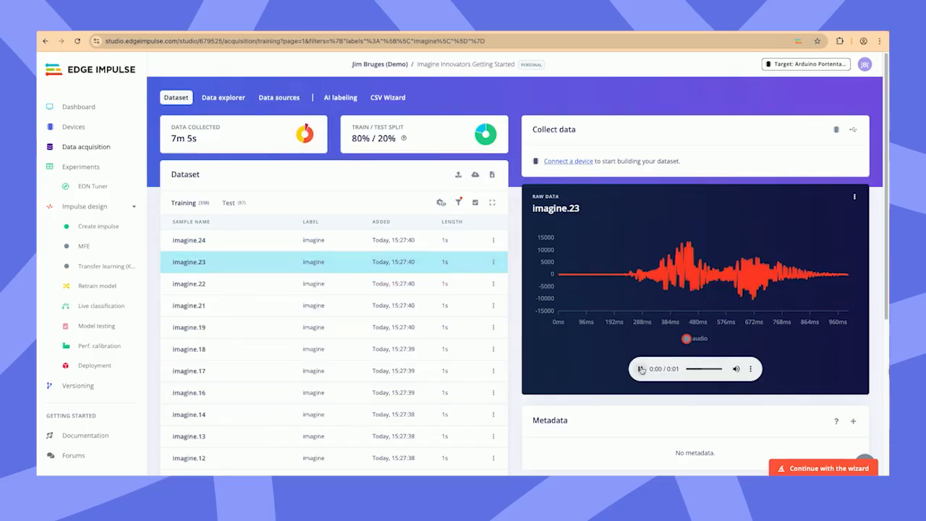
pyautogui.click(398, 408)
pyautogui.click(635, 370)
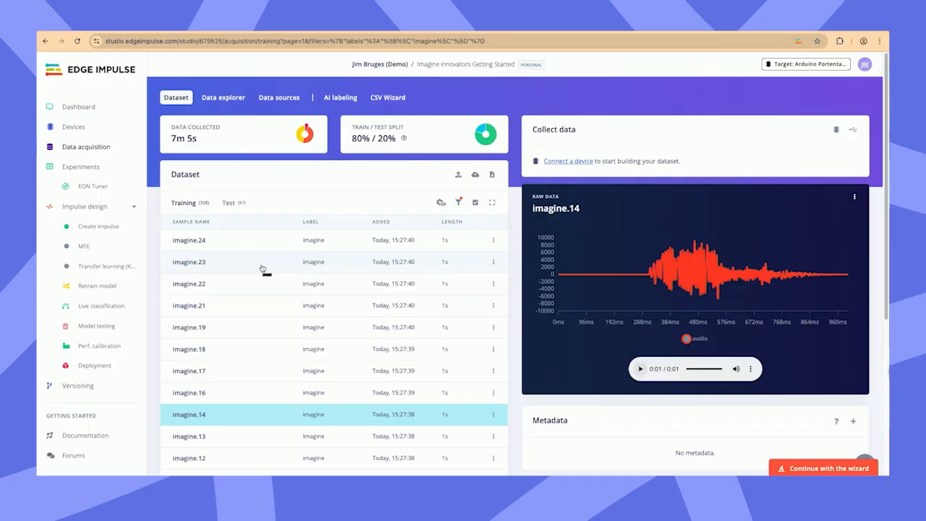
# Step: View the test samples, then resume the wizard to the impulse design stage and close its overlay
pyautogui.click(230, 205)
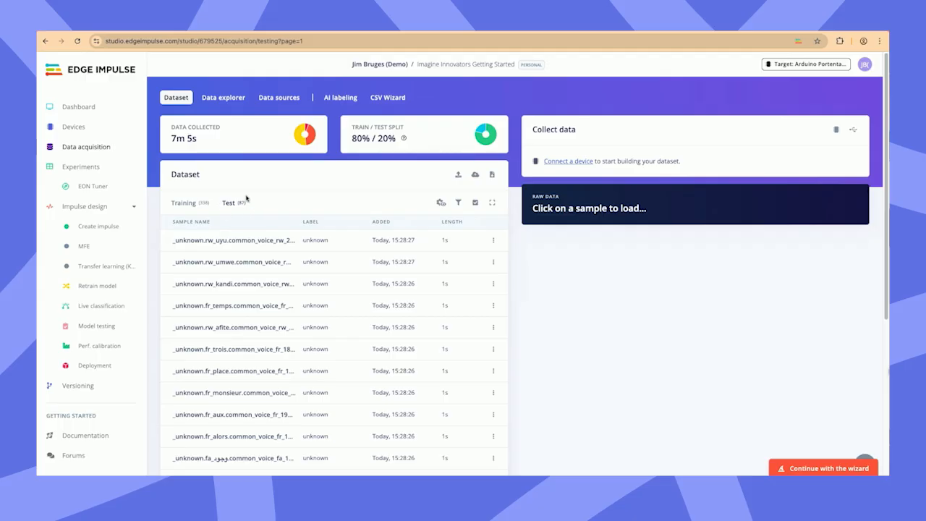
pyautogui.click(225, 206)
pyautogui.click(782, 472)
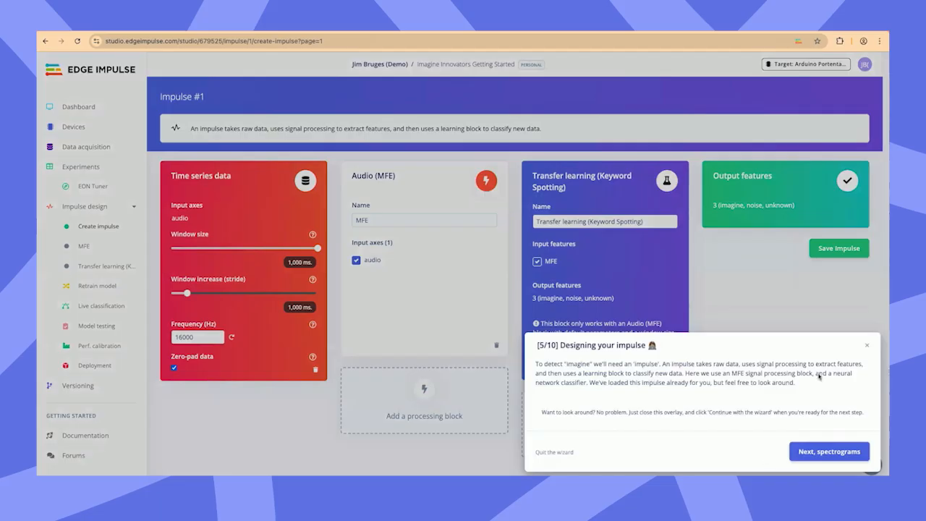
pyautogui.click(868, 346)
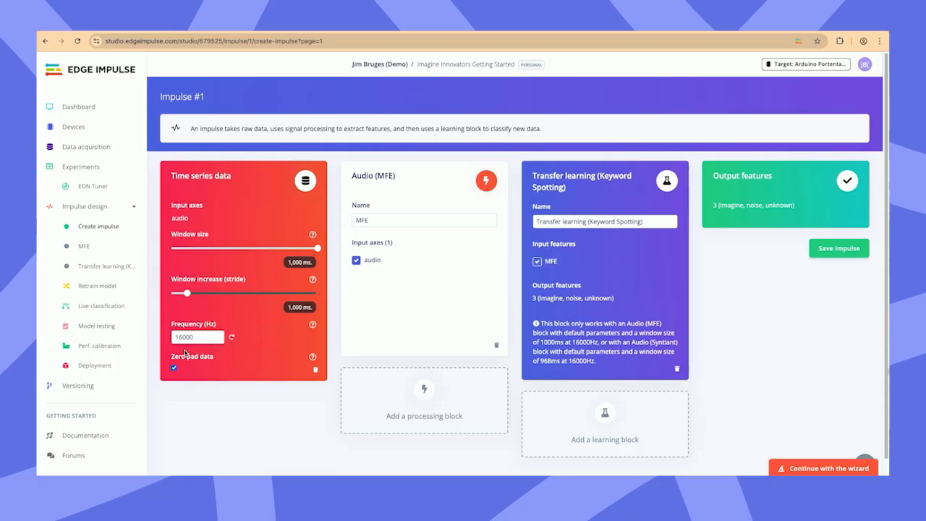
# Step: Examine the processing blocks and learning blocks available for the impulse without adding any
pyautogui.click(431, 415)
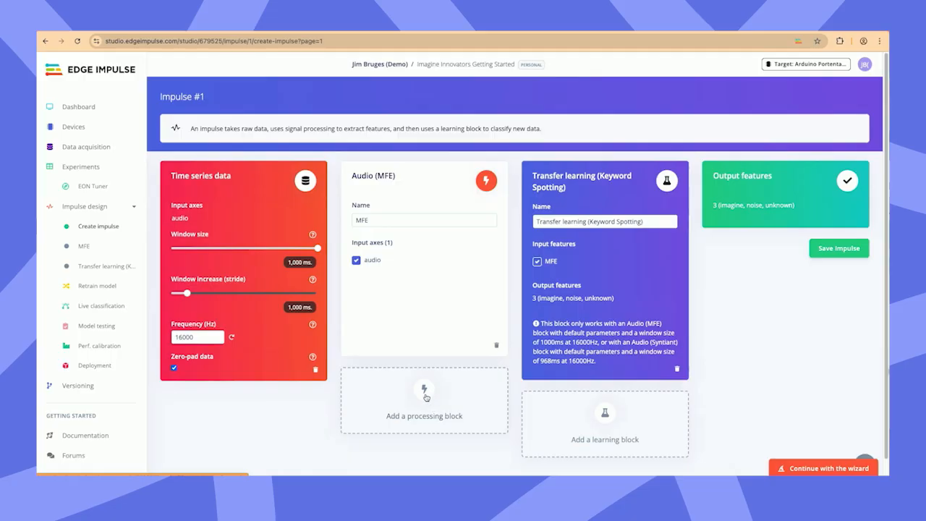
pyautogui.click(425, 394)
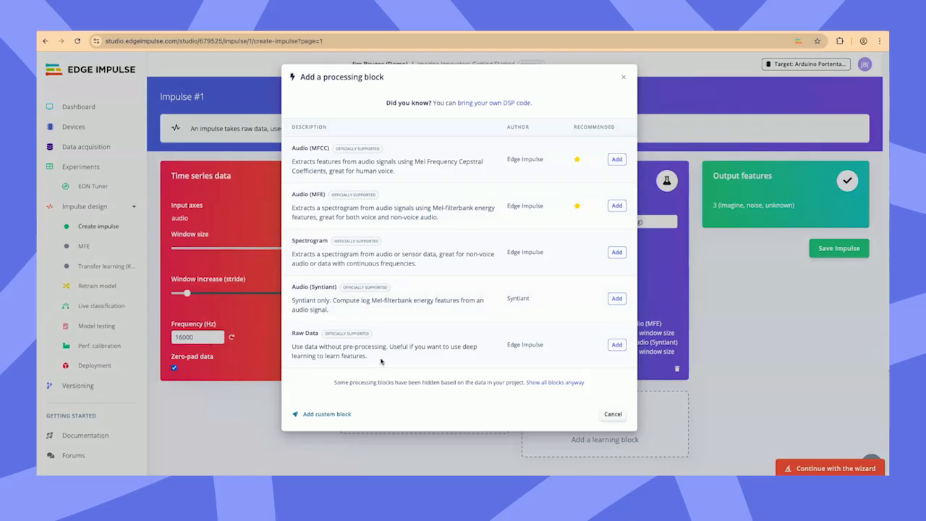
pyautogui.moveTo(344, 312); pyautogui.dragTo(294, 148)
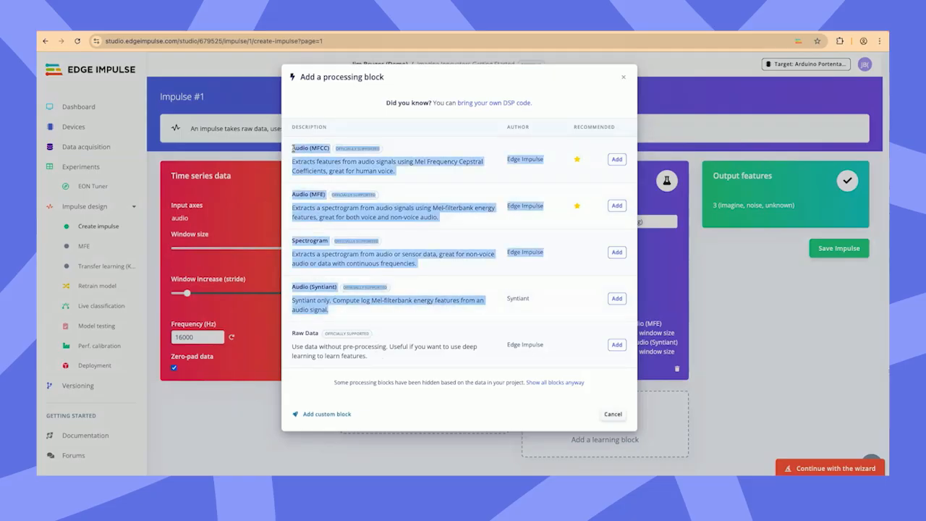
pyautogui.click(345, 316)
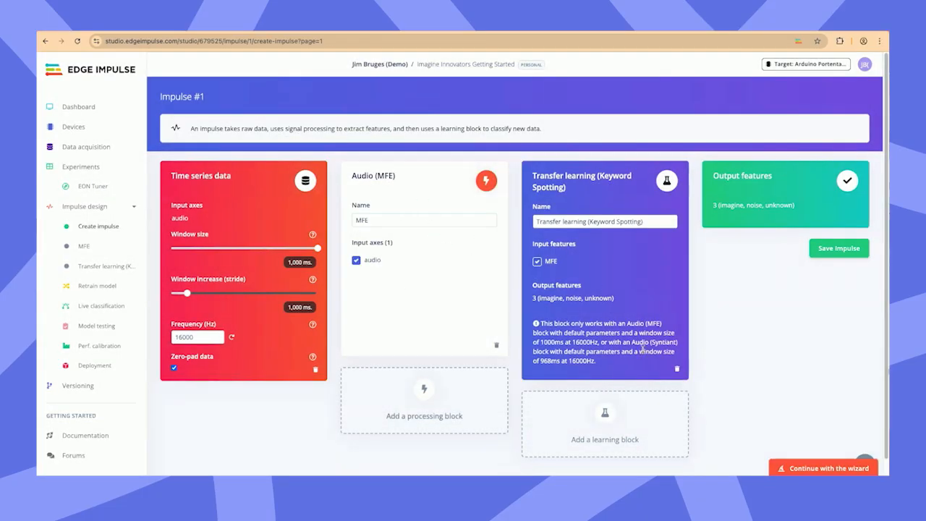
pyautogui.click(632, 414)
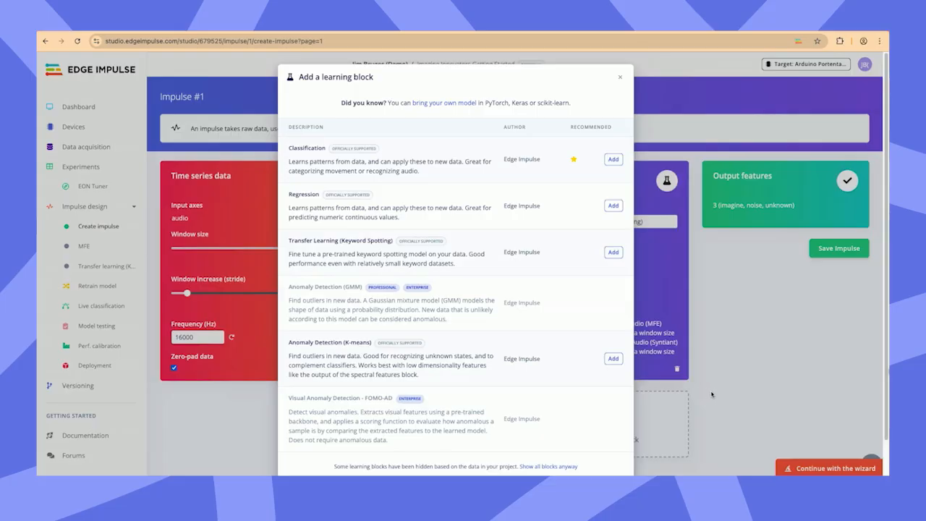
pyautogui.click(712, 395)
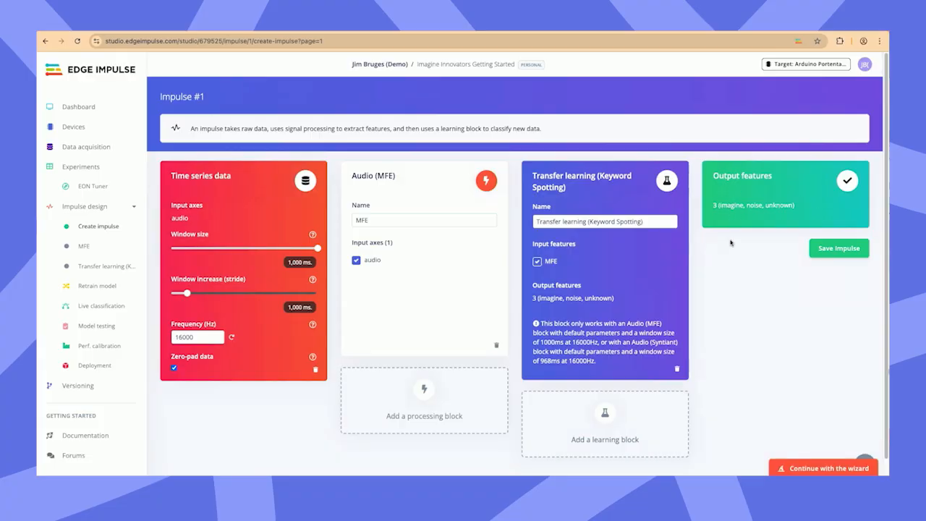
# Step: Continue the wizard to the spectrograms stage, close its overlay and open the MFE parameters
pyautogui.click(828, 467)
pyautogui.click(796, 451)
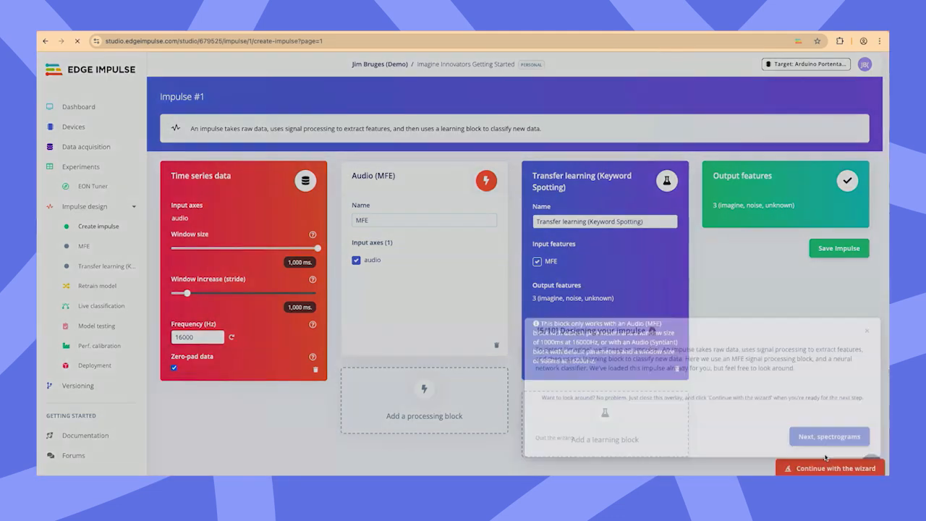
pyautogui.click(775, 447)
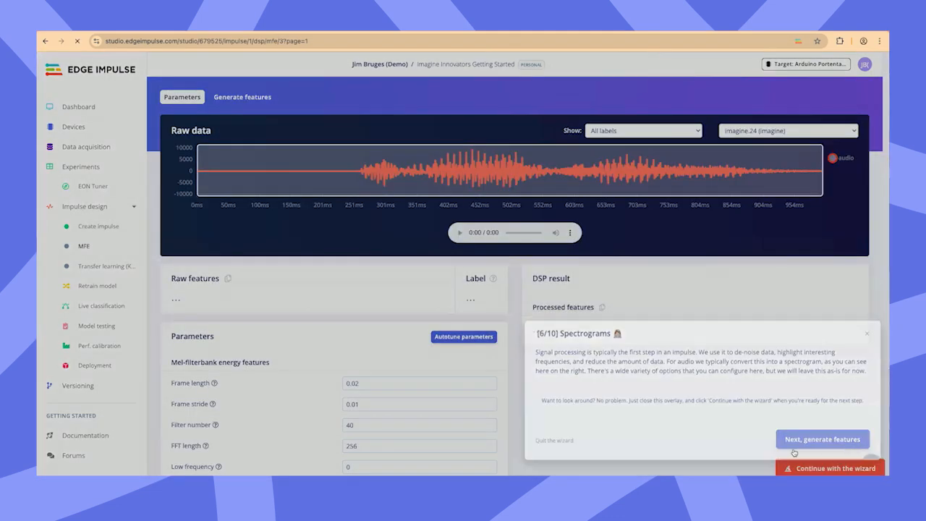
pyautogui.click(866, 317)
pyautogui.click(190, 99)
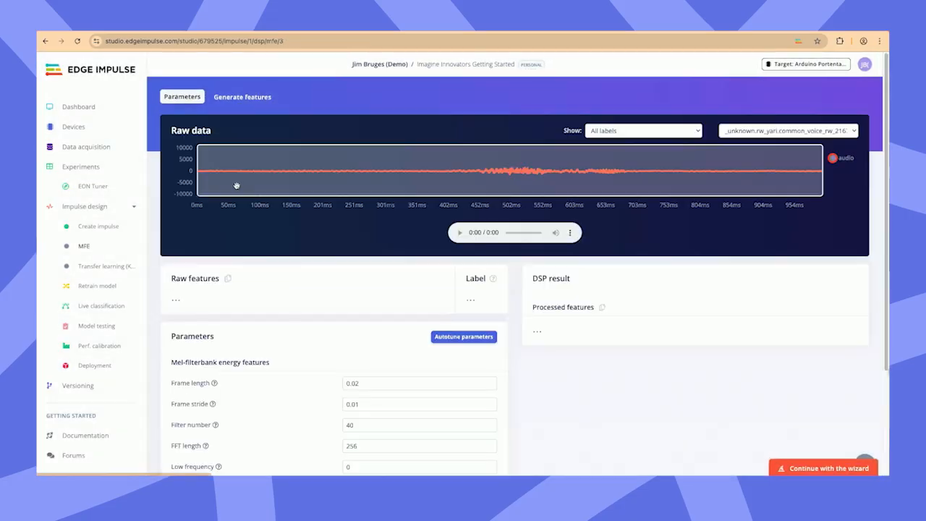
# Step: Examine the unknown sample's raw features, MFE parameters, DSP result and processed features, comparing the raw and processed feature copy options
pyautogui.scroll(-1, 555, 350)
pyautogui.scroll(-1, 555, 350)
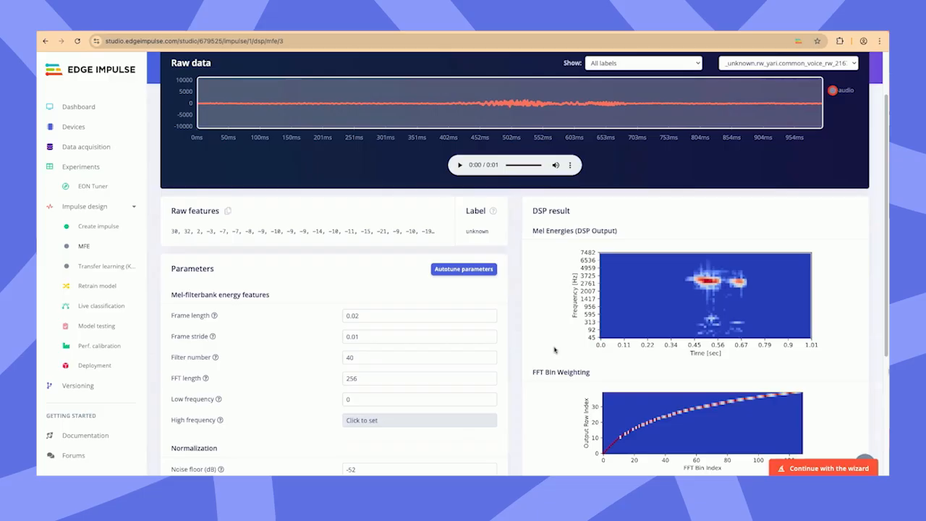
pyautogui.scroll(2, 554, 349)
pyautogui.scroll(-5, 555, 350)
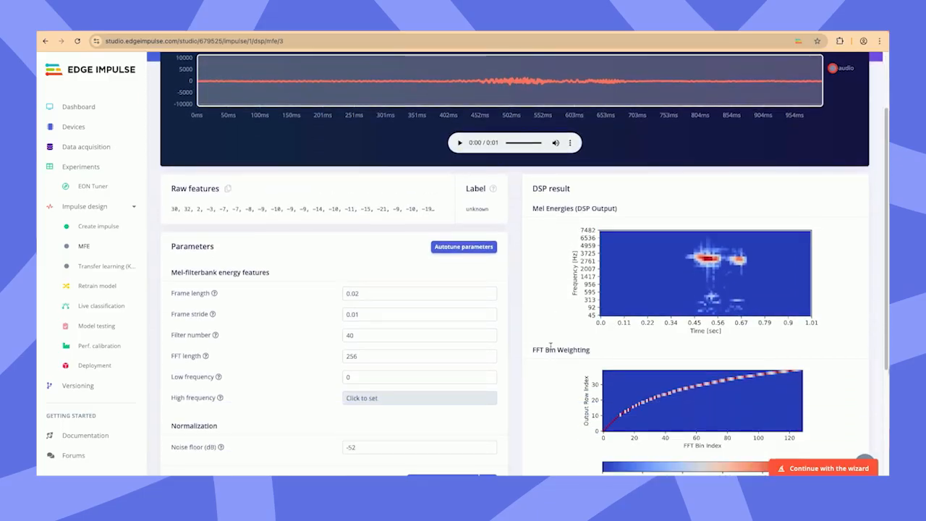
pyautogui.scroll(5, 549, 353)
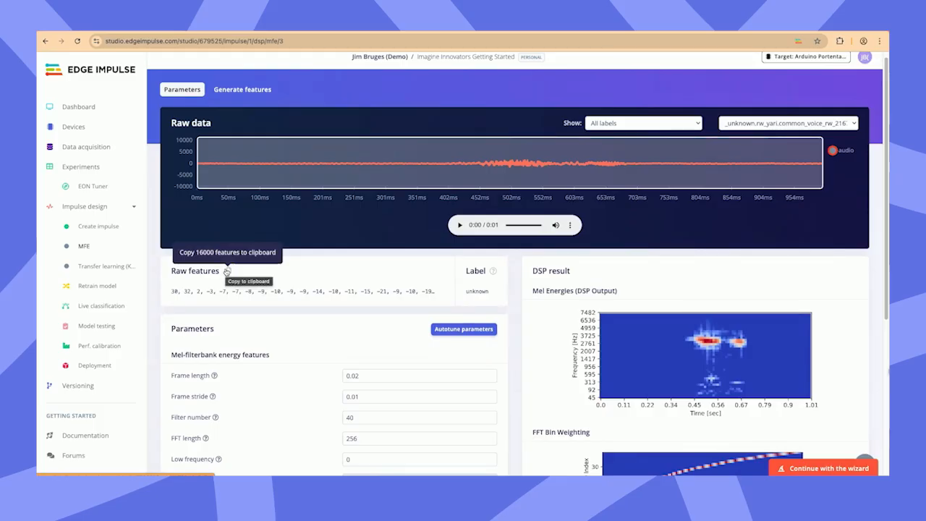
pyautogui.scroll(-3, 227, 270)
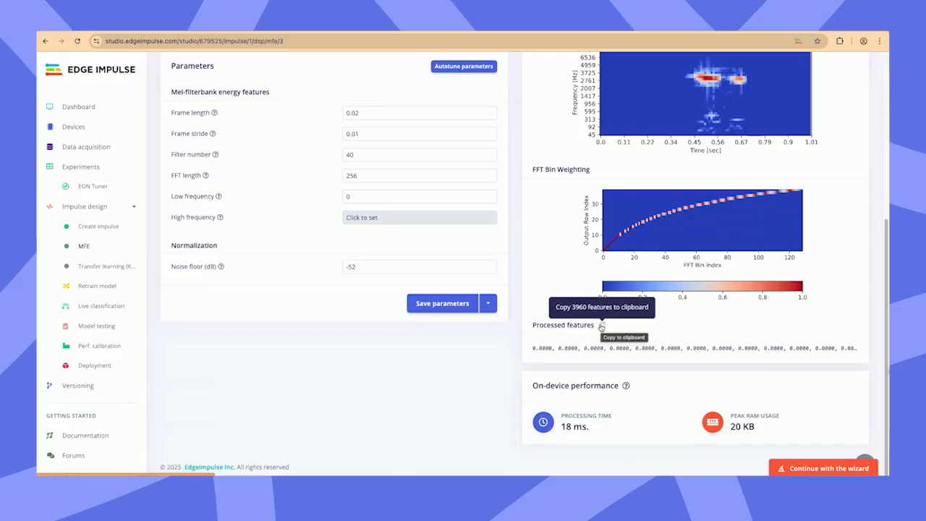
pyautogui.scroll(2, 600, 326)
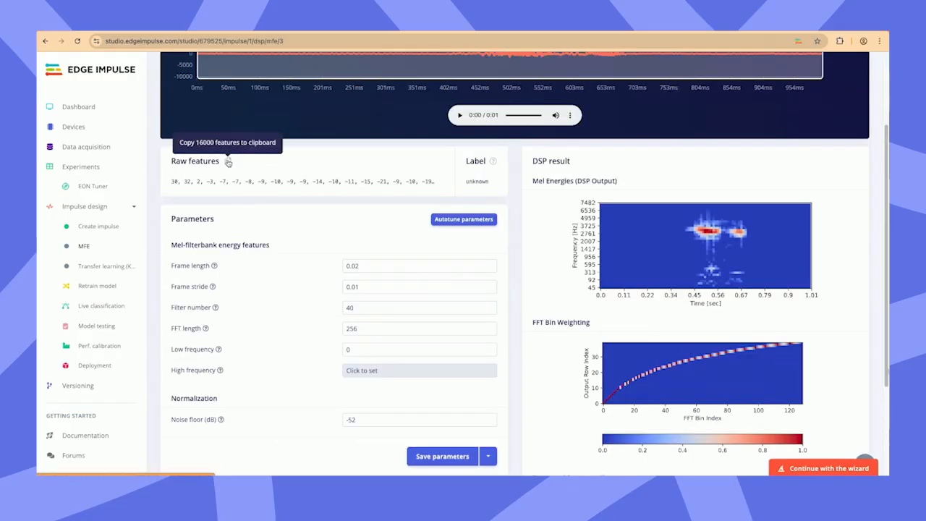
pyautogui.scroll(-2, 540, 306)
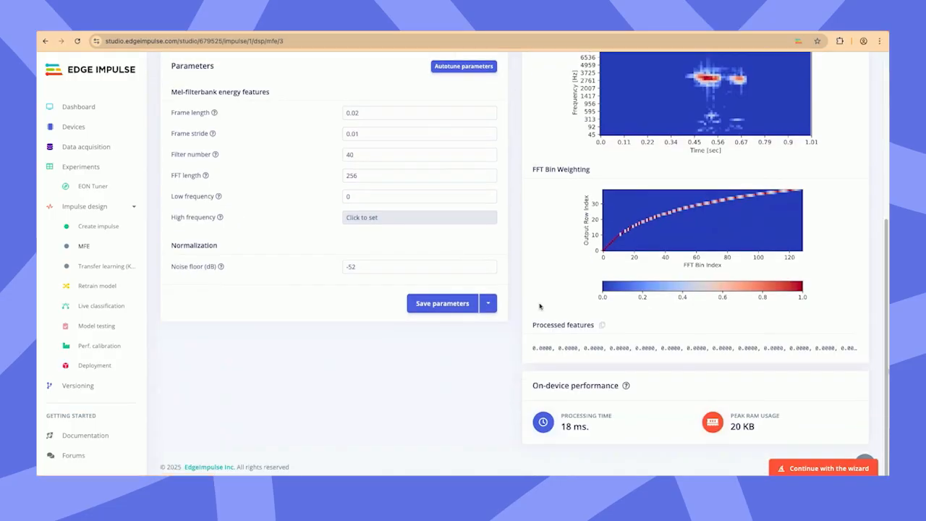
pyautogui.click(602, 326)
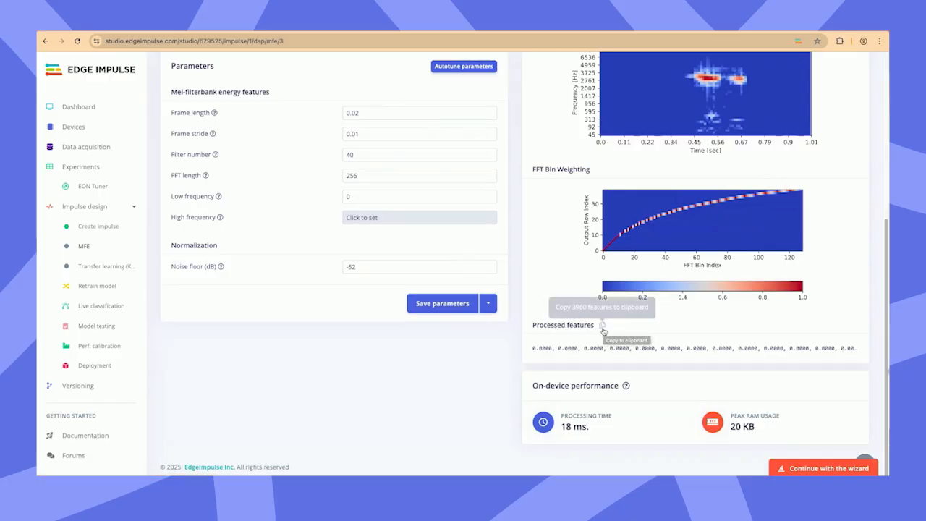
pyautogui.scroll(2, 622, 334)
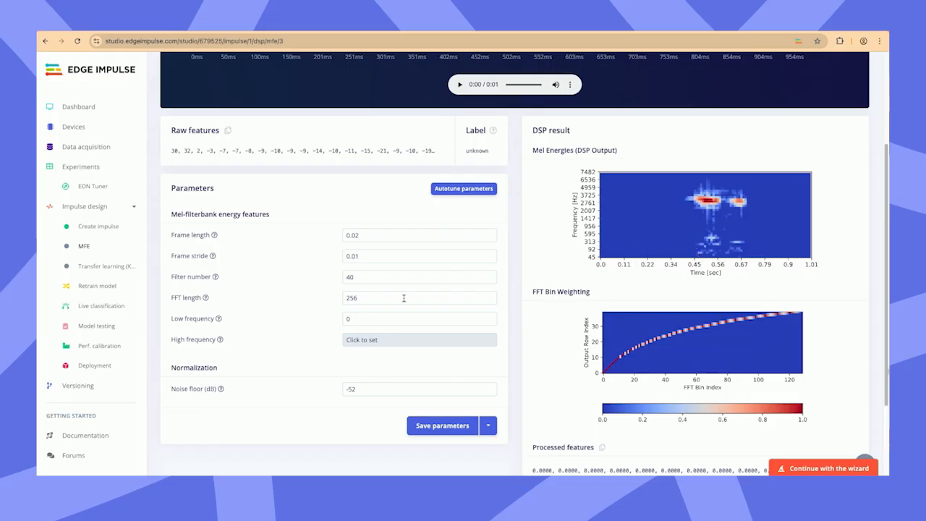
# Step: Switch the MFE preview to the imagine.17 sample to view its waveform and mel energies
pyautogui.scroll(3, 405, 298)
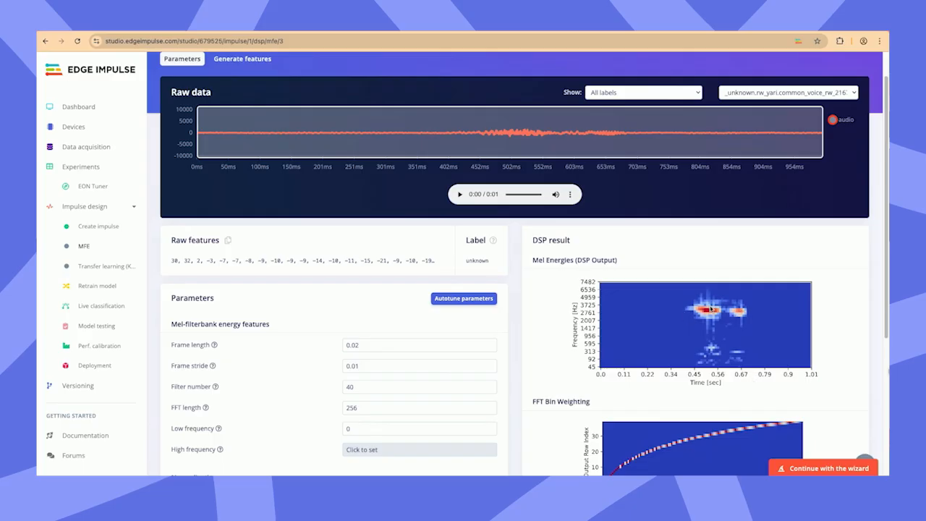
pyautogui.scroll(1, 612, 238)
pyautogui.scroll(2, 612, 238)
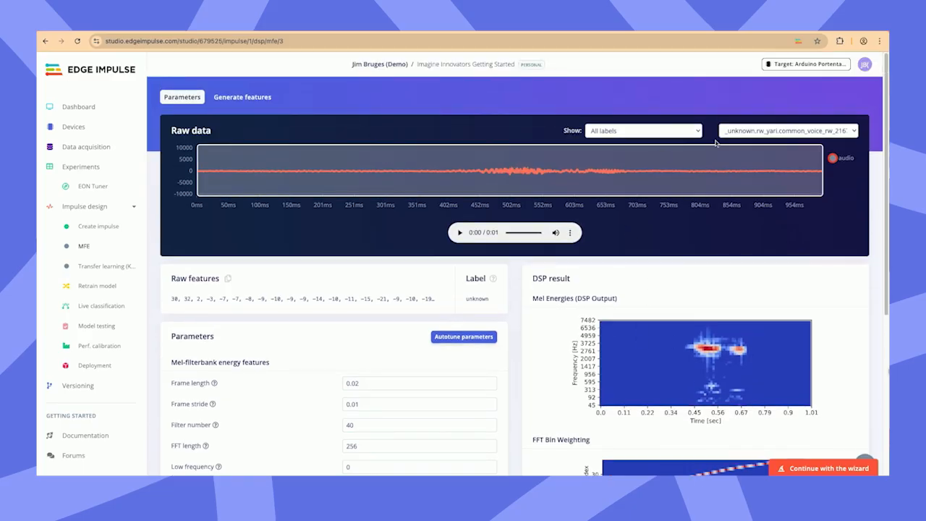
pyautogui.click(740, 132)
pyautogui.scroll(-10, 661, 302)
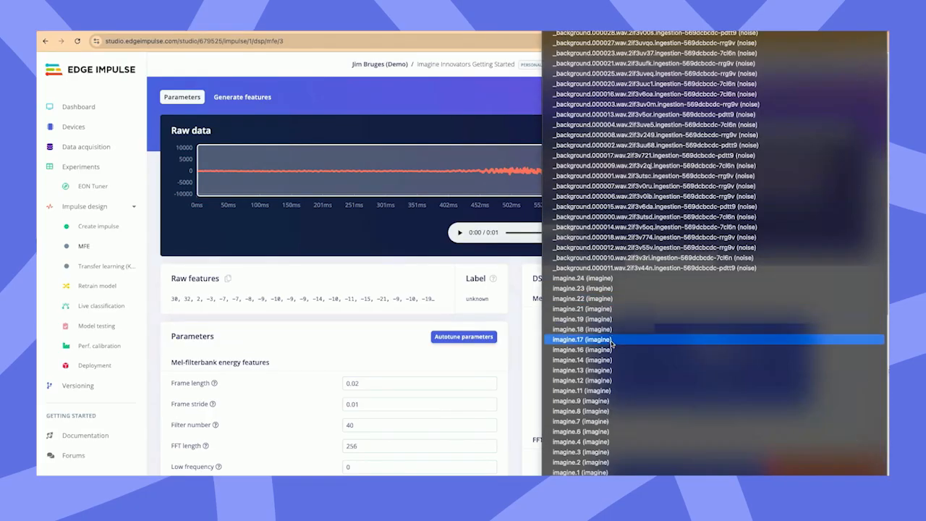
pyautogui.click(714, 341)
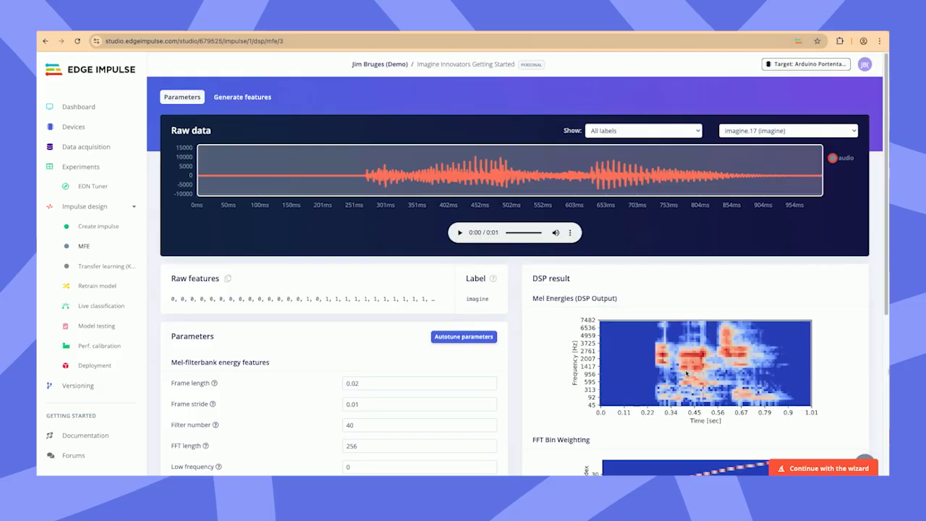
# Step: Review the MFE parameters for imagine.17 and generate the MFE features for the training set
pyautogui.scroll(-2, 687, 374)
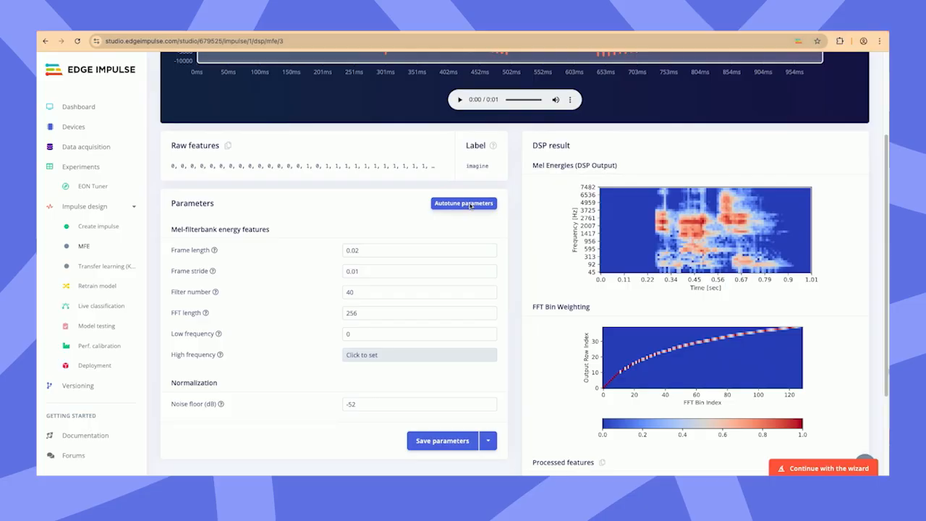
pyautogui.scroll(2, 450, 210)
pyautogui.click(260, 101)
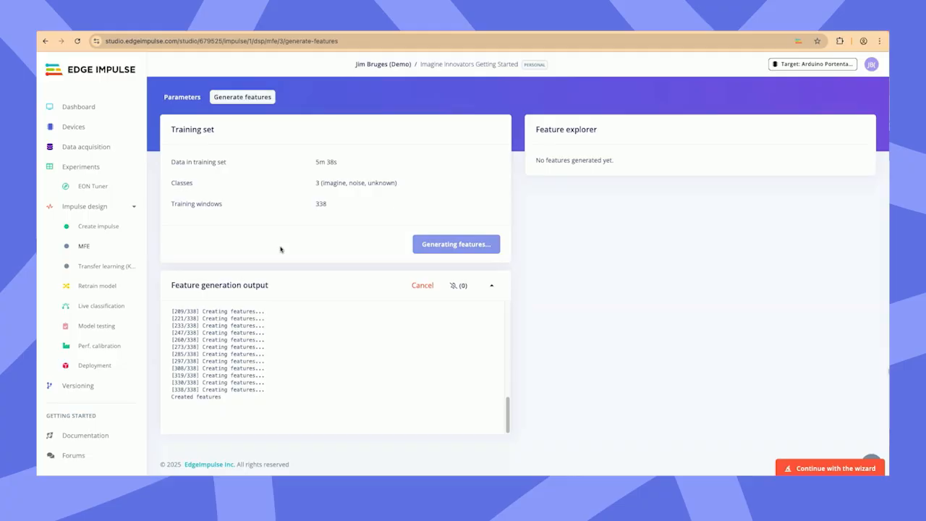
# Step: Set the target device to Nordic nRF5340 DK (Cortex-M33 128MHz), save it and check the on-device processing time and peak RAM usage
pyautogui.click(801, 64)
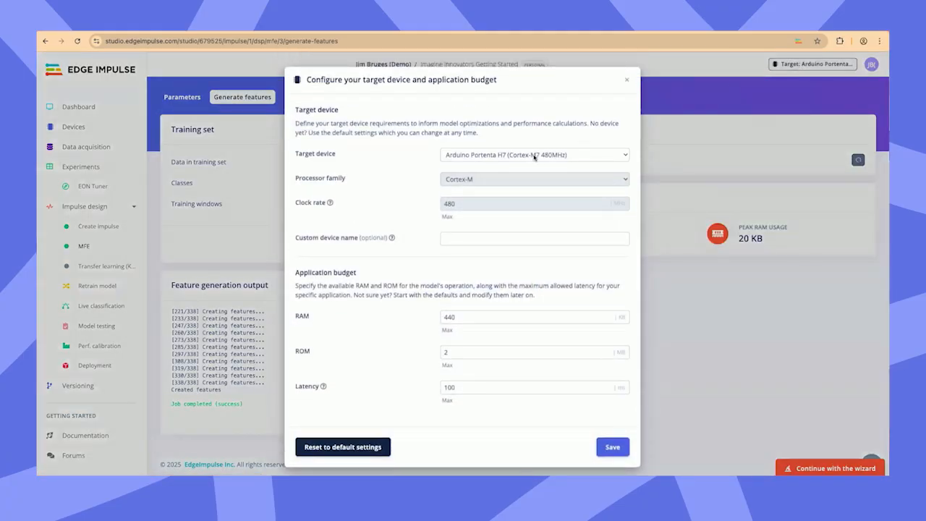
pyautogui.click(536, 156)
pyautogui.scroll(-5, 521, 248)
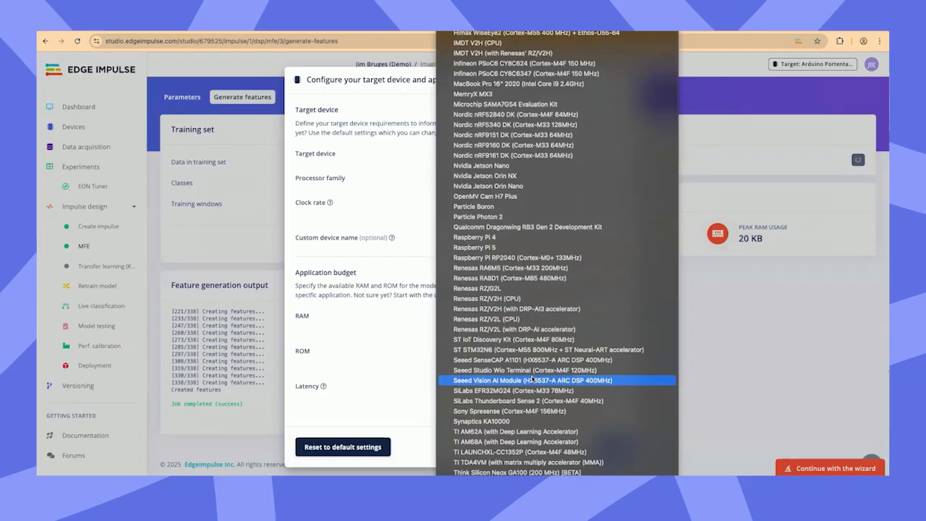
pyautogui.scroll(5, 521, 427)
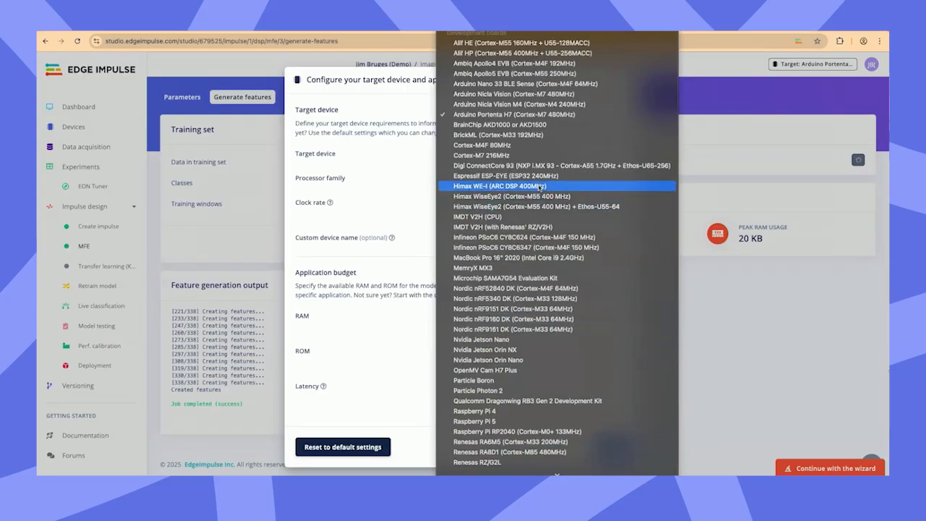
pyautogui.scroll(-4, 529, 246)
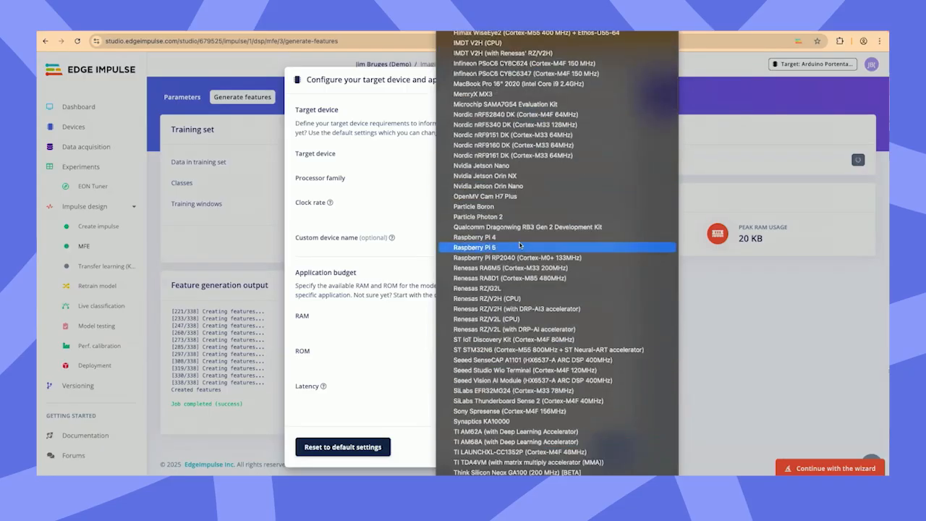
pyautogui.scroll(4, 527, 351)
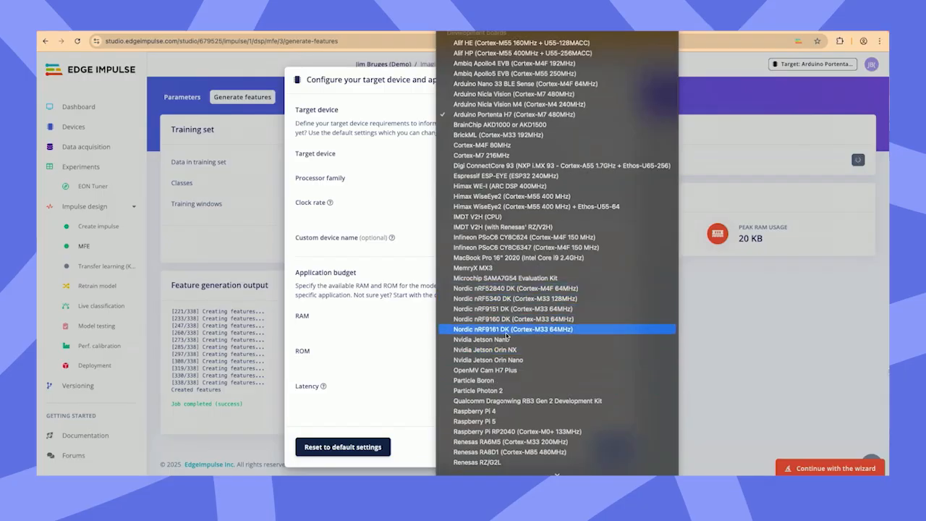
pyautogui.click(512, 299)
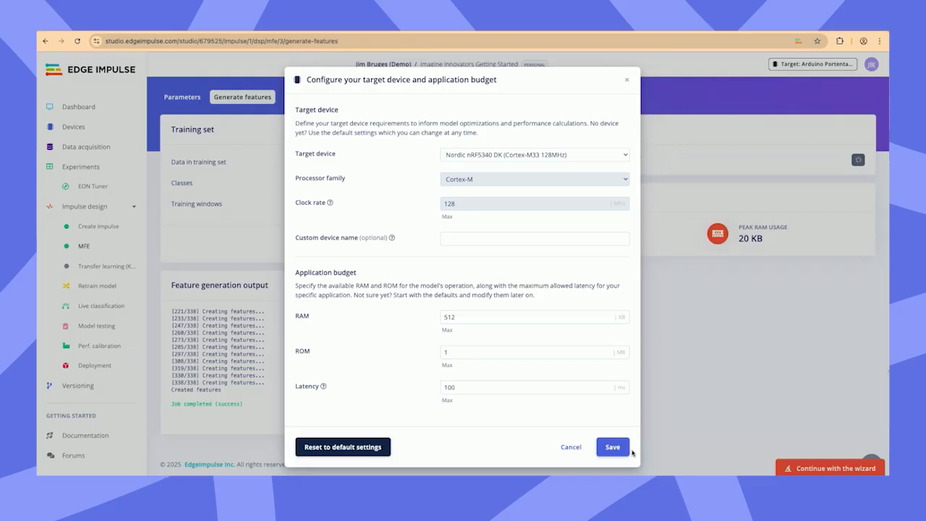
pyautogui.click(619, 453)
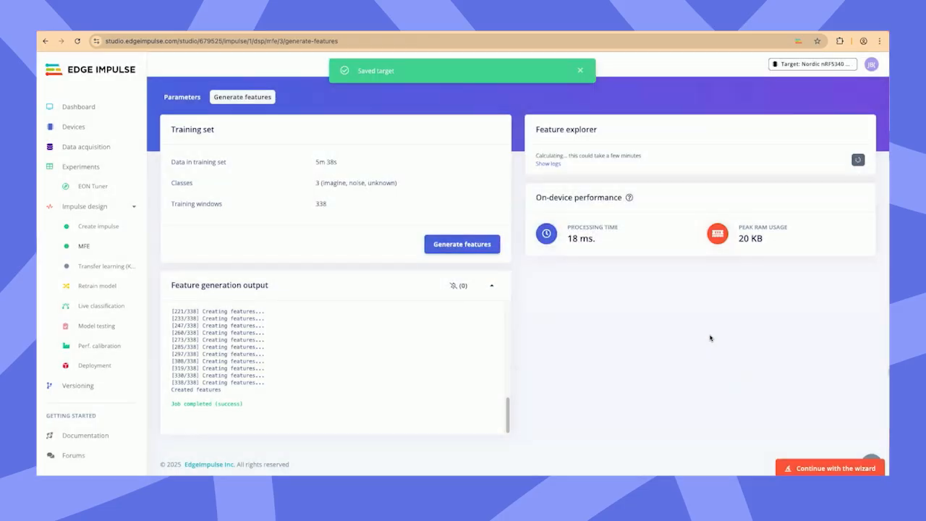
pyautogui.moveTo(603, 248); pyautogui.dragTo(572, 224)
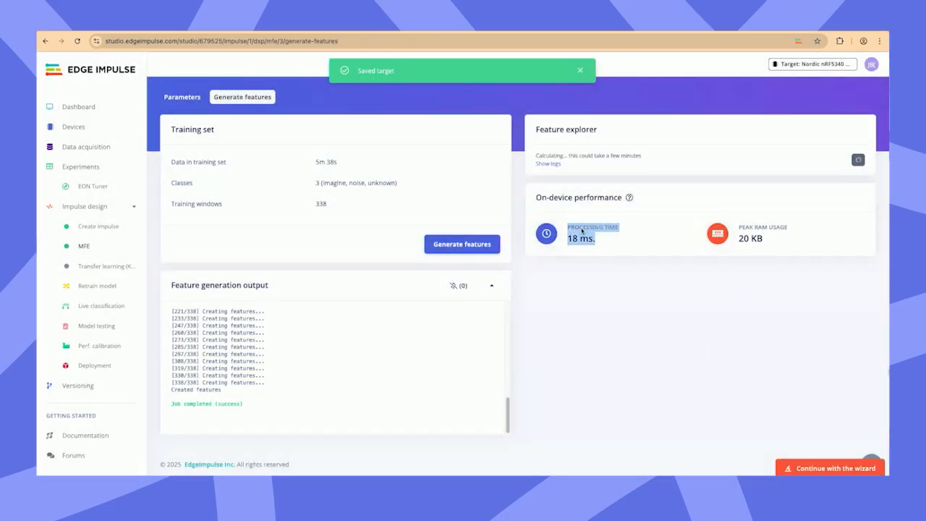
pyautogui.moveTo(778, 247); pyautogui.dragTo(736, 217)
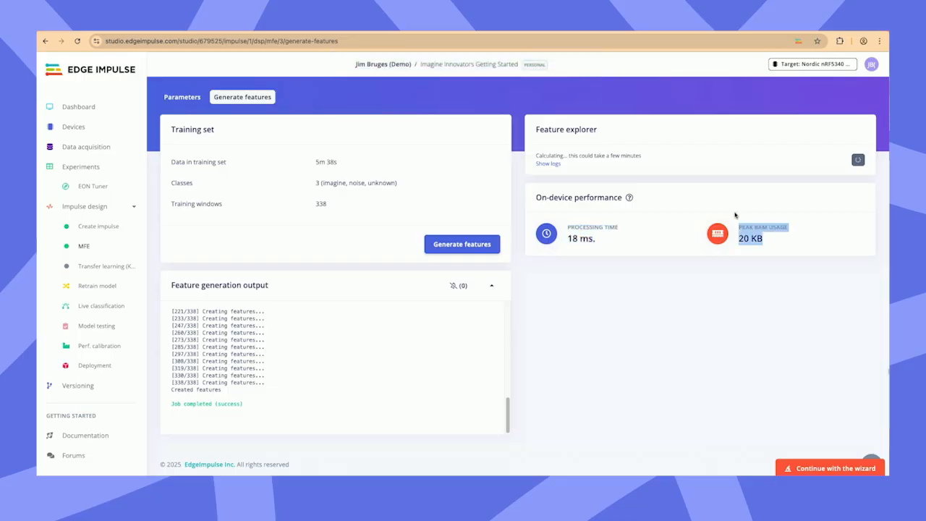
# Step: Try configuring a custom target device with the Cortex-M processor family, Cortex-M33 architecture and a 120 MHz clock rate
pyautogui.click(805, 63)
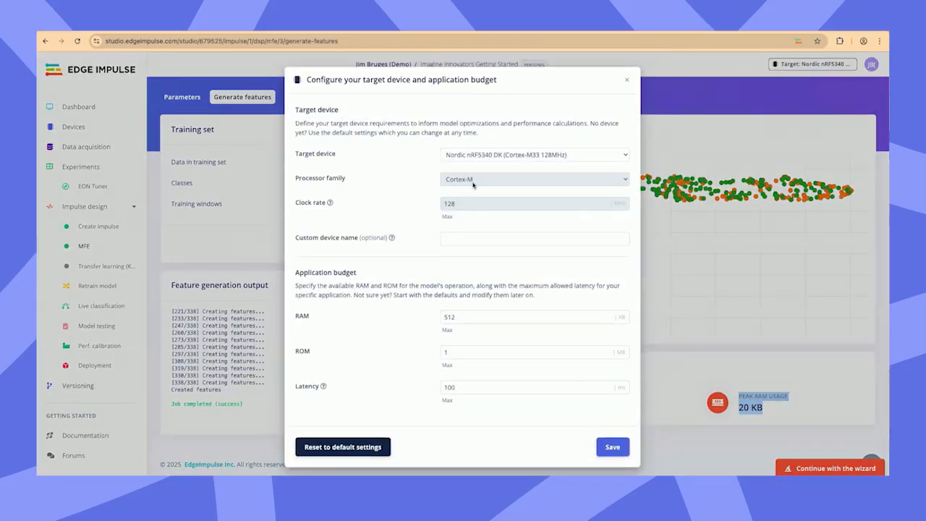
pyautogui.click(482, 154)
pyautogui.click(474, 23)
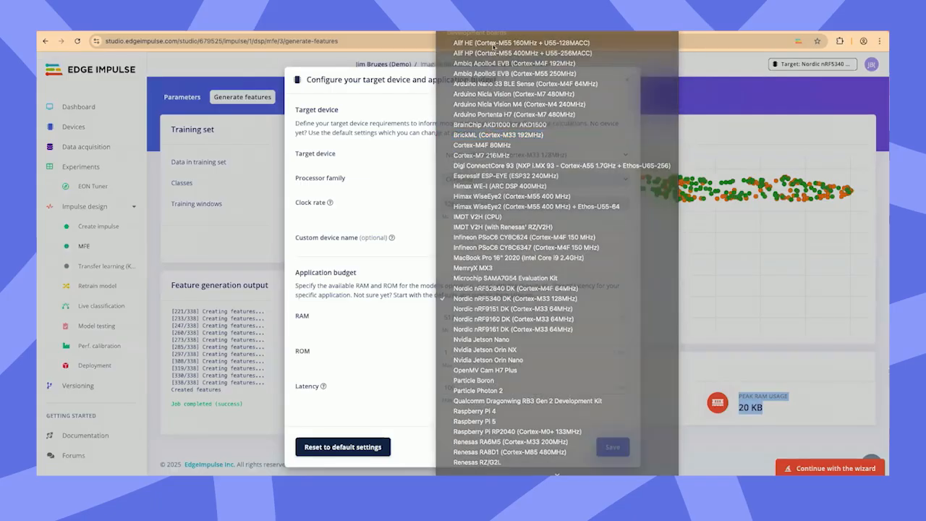
pyautogui.click(483, 176)
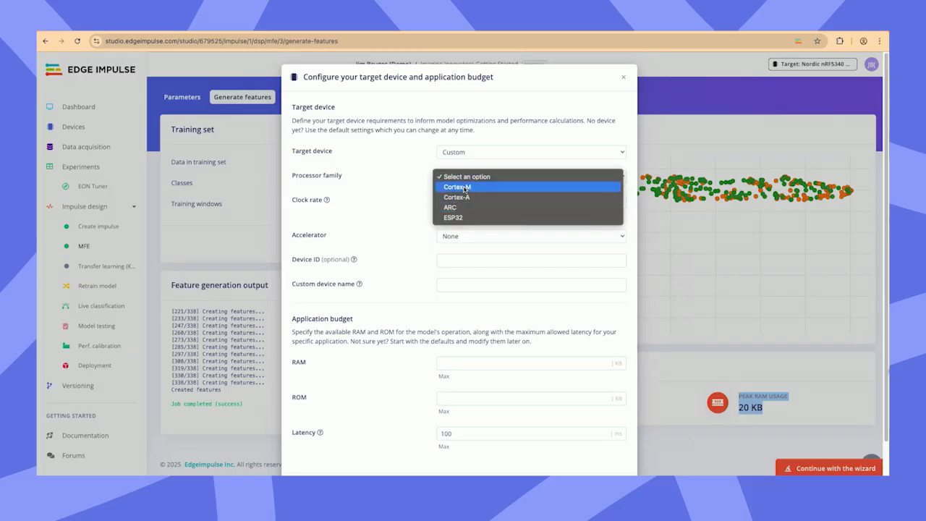
pyautogui.click(467, 187)
pyautogui.click(474, 202)
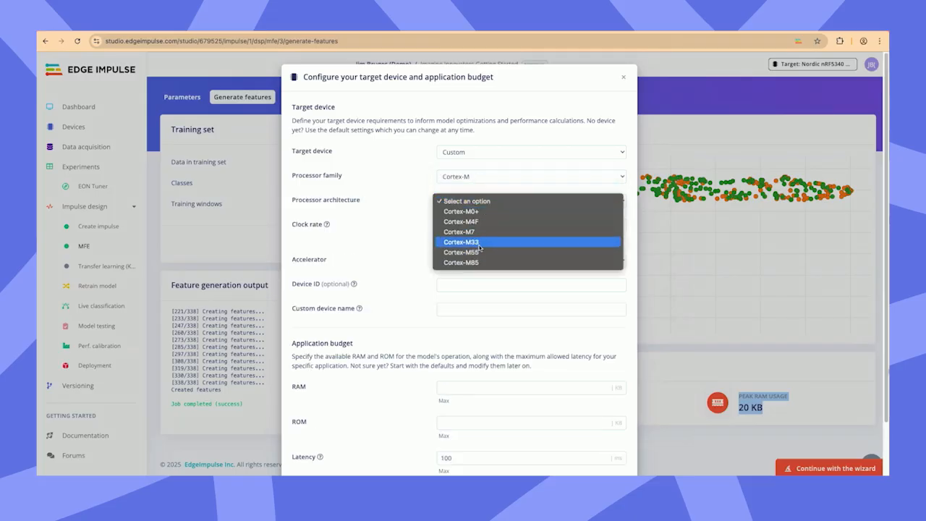
pyautogui.click(477, 242)
pyautogui.click(459, 226)
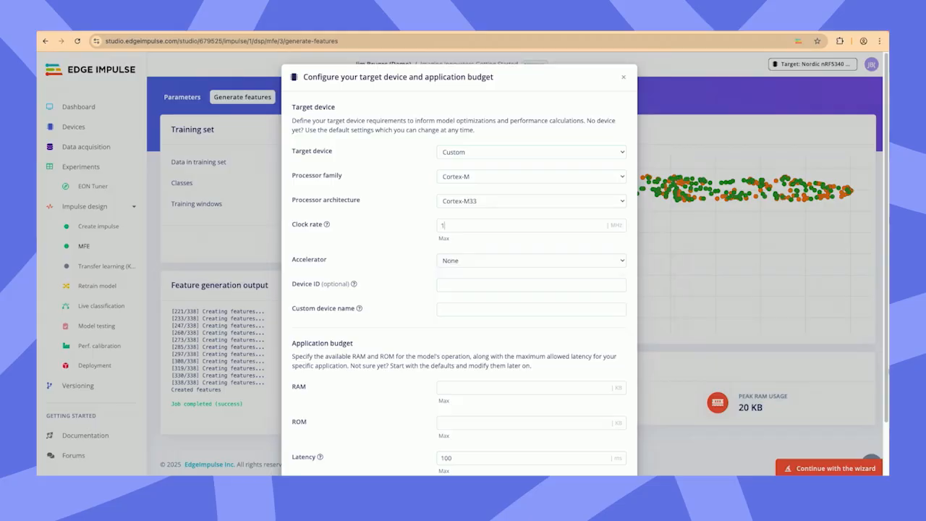
# Step: Try the Arm Cortex-U55 accelerator for the custom target, review the application budget fields and discard the custom configuration
pyautogui.click(487, 262)
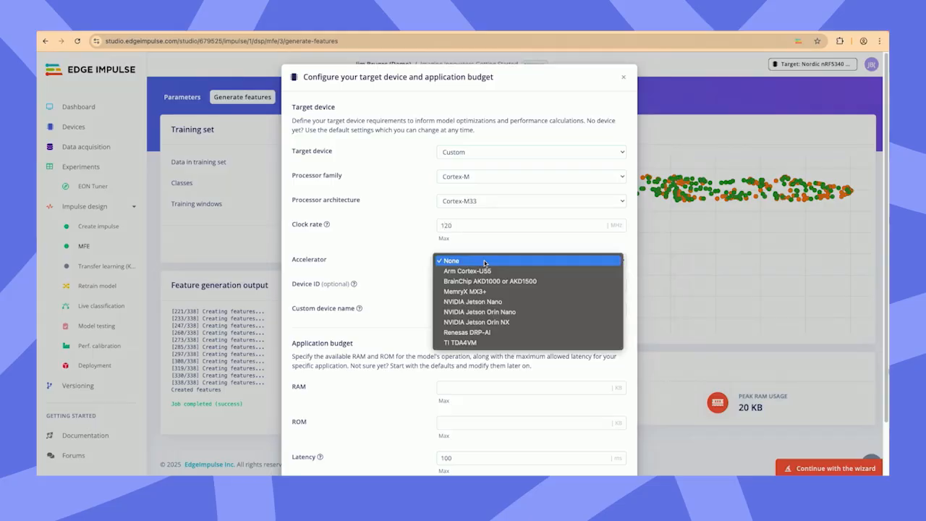
pyautogui.click(481, 274)
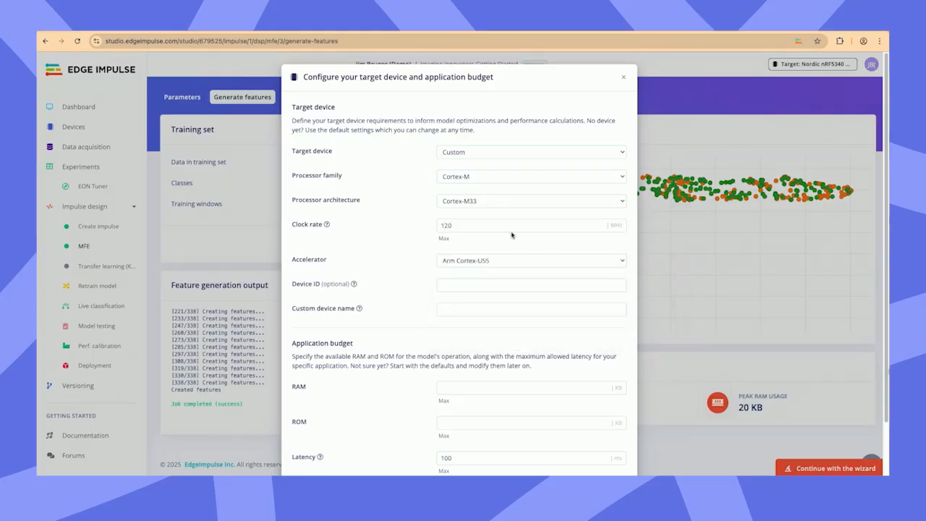
pyautogui.scroll(-1, 525, 328)
pyautogui.scroll(-1, 490, 434)
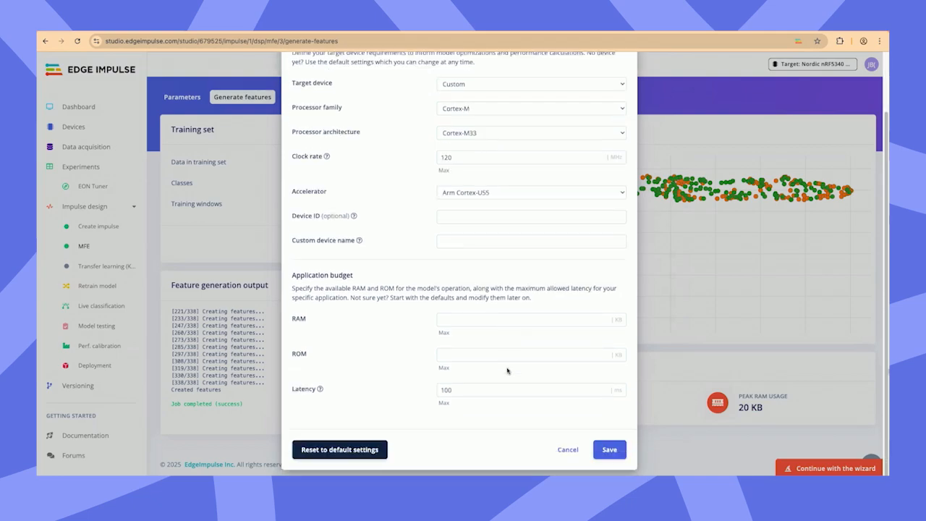
pyautogui.click(567, 450)
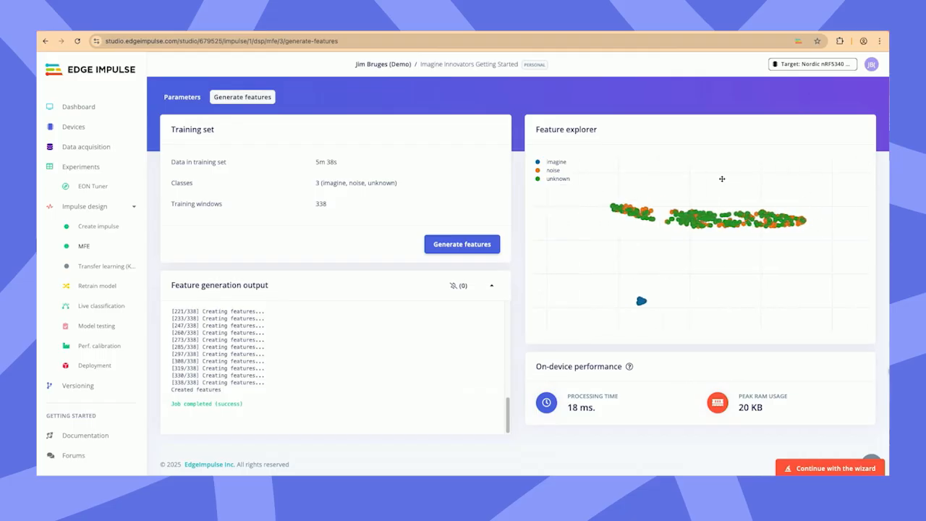
# Step: Examine the imagine cluster and the noise and unknown clusters up close in the feature explorer
pyautogui.scroll(5, 647, 318)
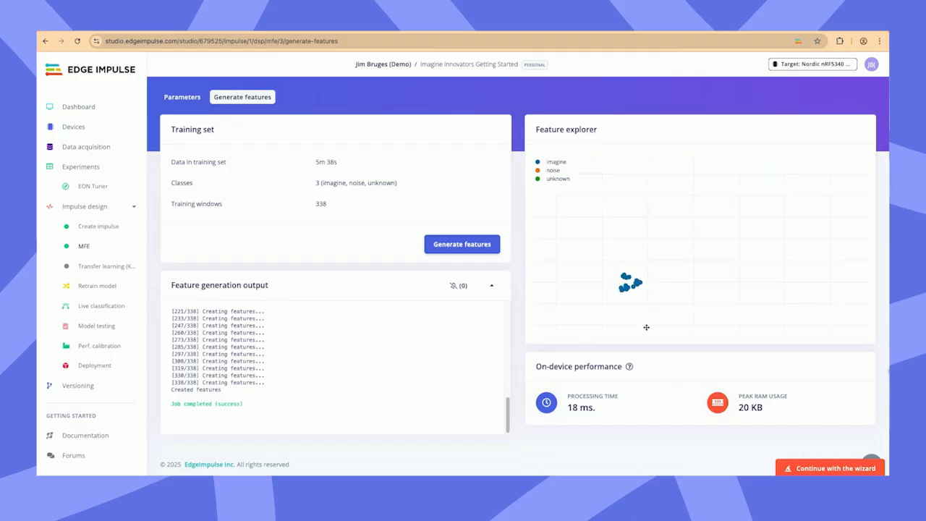
pyautogui.scroll(2, 646, 327)
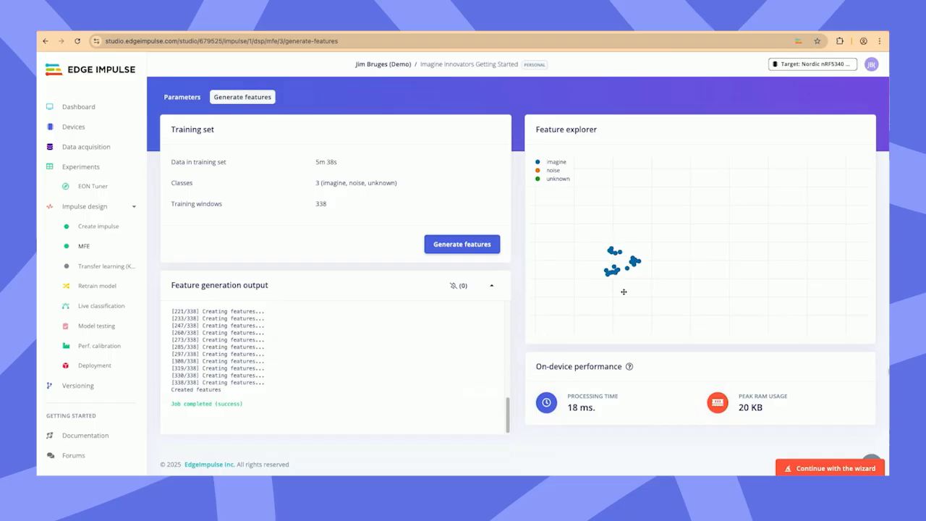
pyautogui.scroll(-7, 643, 255)
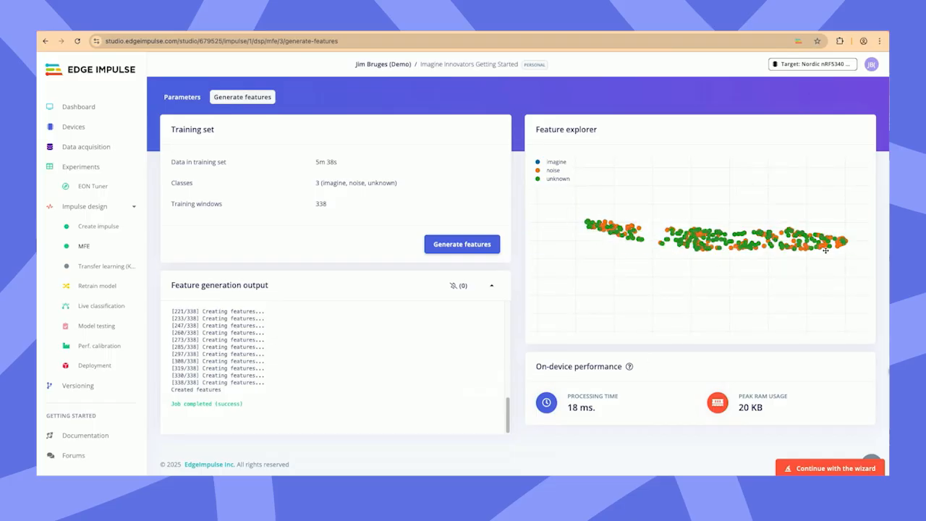
# Step: Continue the wizard from feature generation, start training the neural network and dismiss the training overlay
pyautogui.scroll(-3, 654, 267)
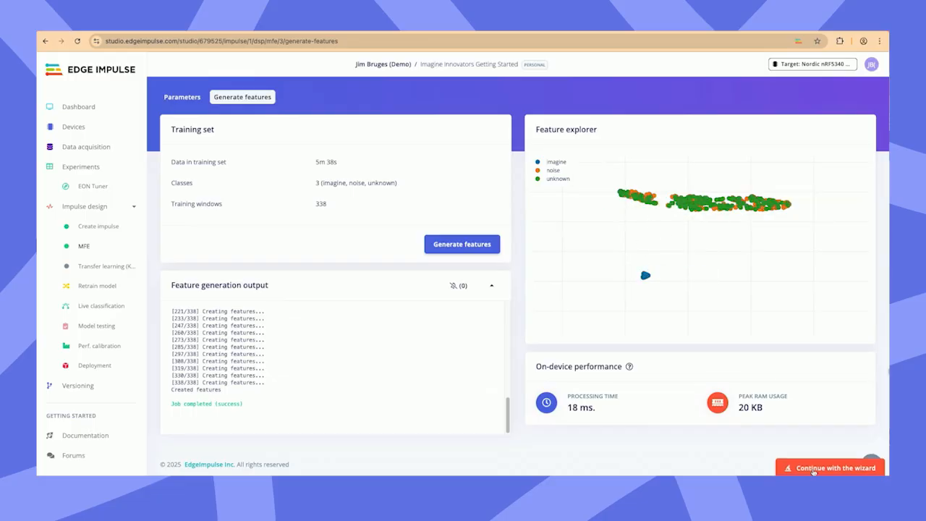
pyautogui.click(815, 469)
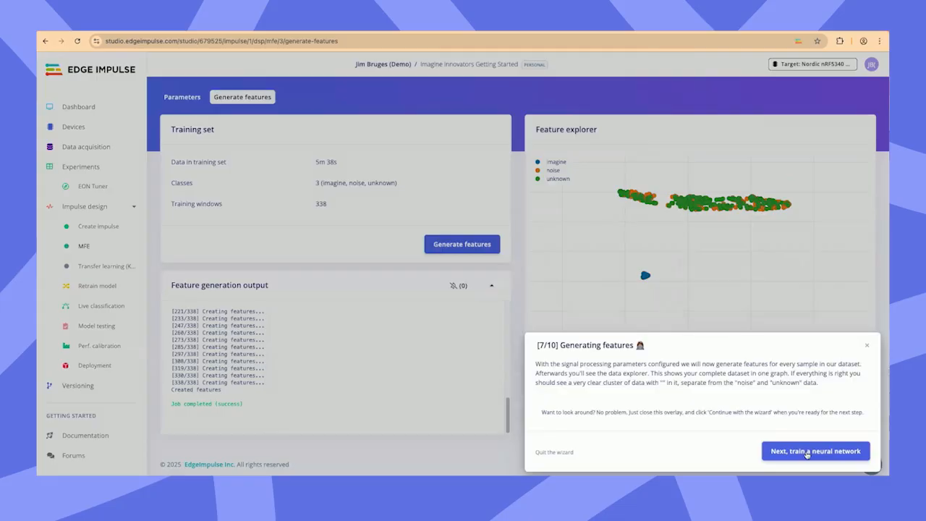
pyautogui.click(808, 452)
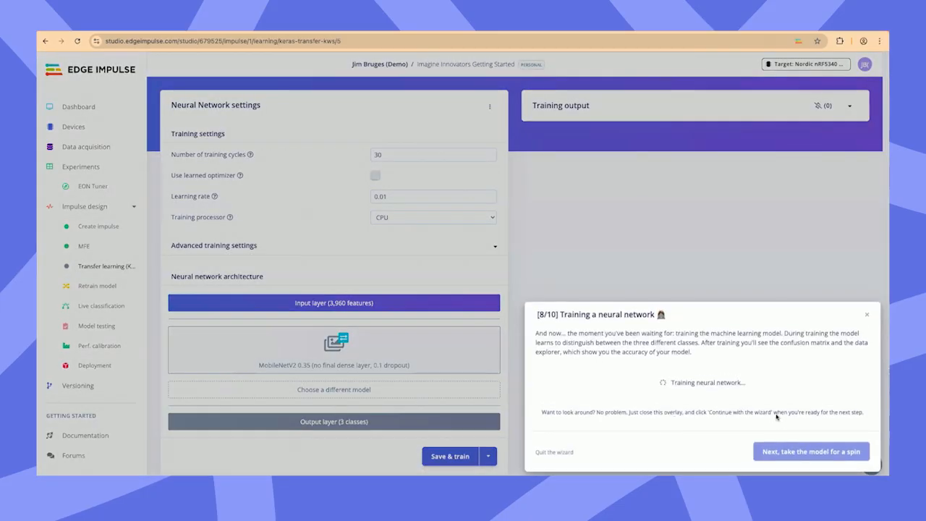
pyautogui.click(867, 318)
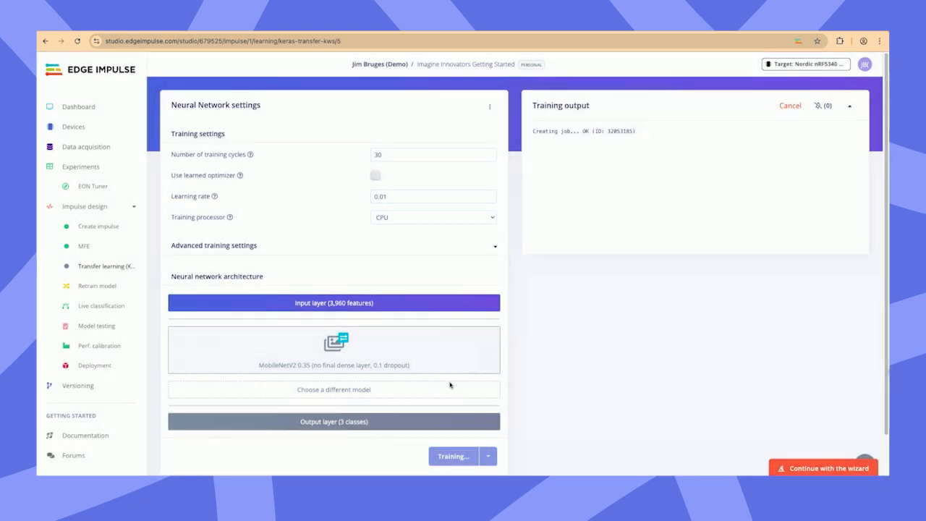
# Step: Review the alternative keyword spotting models and the advanced training settings of the neural network
pyautogui.click(395, 391)
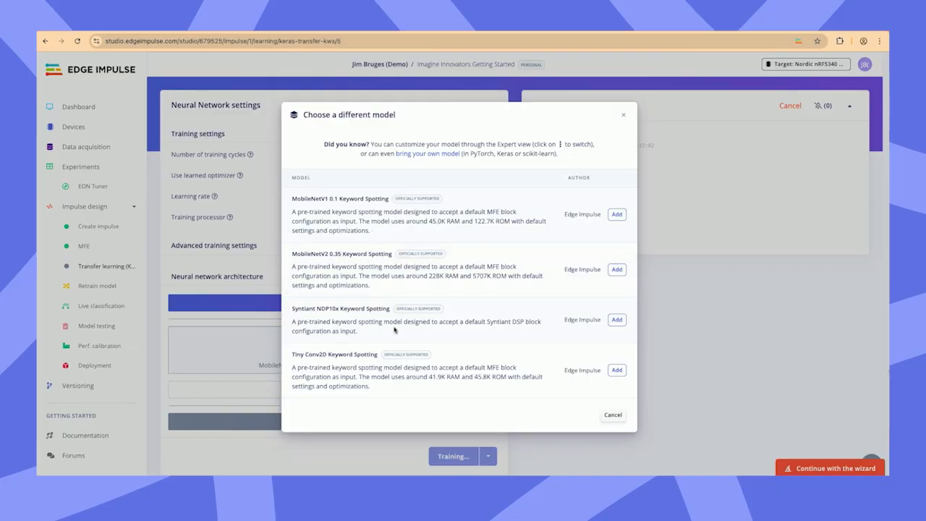
pyautogui.click(620, 118)
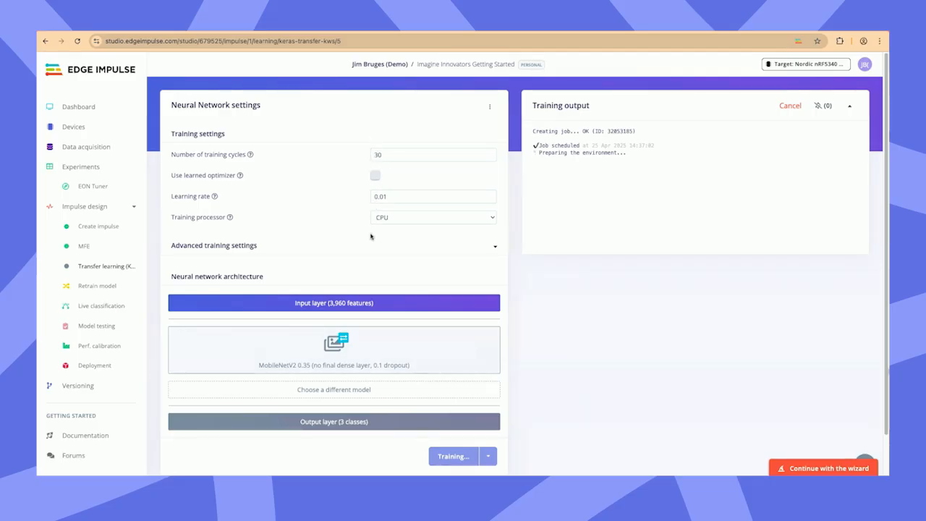
pyautogui.click(494, 247)
pyautogui.scroll(-1, 386, 287)
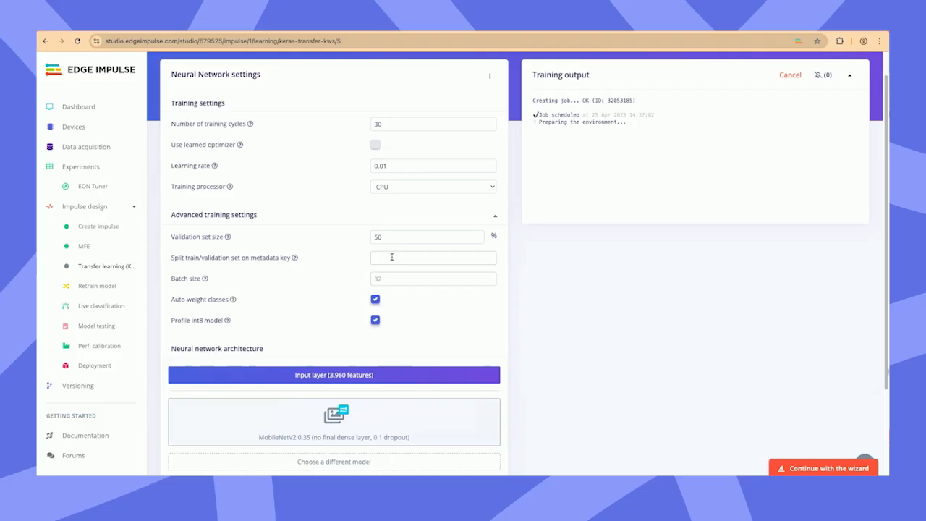
pyautogui.scroll(1, 392, 266)
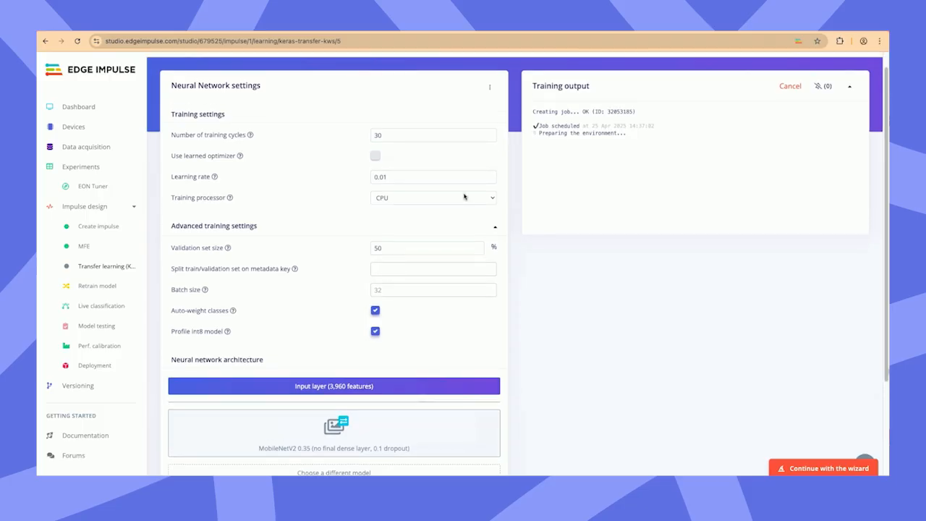
# Step: Switch the neural network settings to Keras (expert) mode and read through the architecture code
pyautogui.click(497, 87)
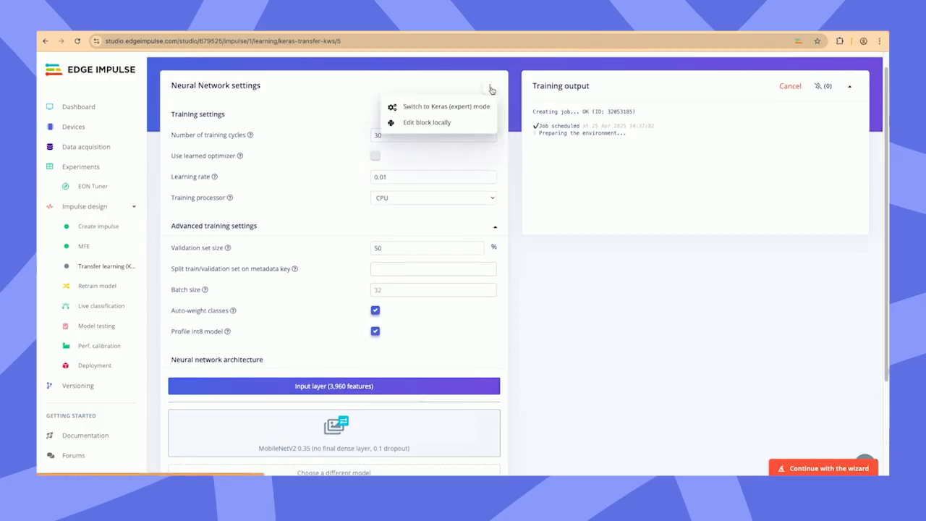
pyautogui.click(455, 108)
pyautogui.scroll(-3, 420, 217)
pyautogui.scroll(-5, 410, 268)
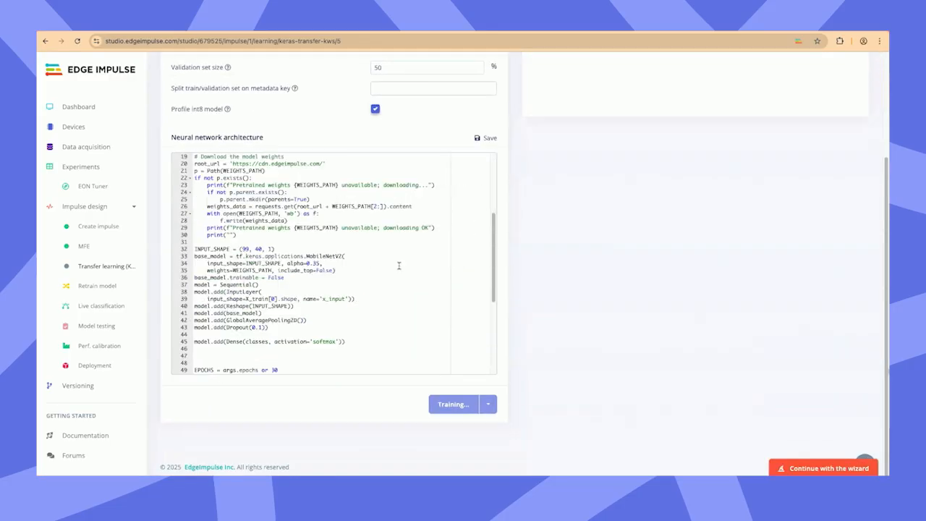
pyautogui.scroll(-2, 409, 269)
pyautogui.scroll(2, 533, 280)
pyautogui.scroll(1, 385, 331)
pyautogui.scroll(6, 385, 332)
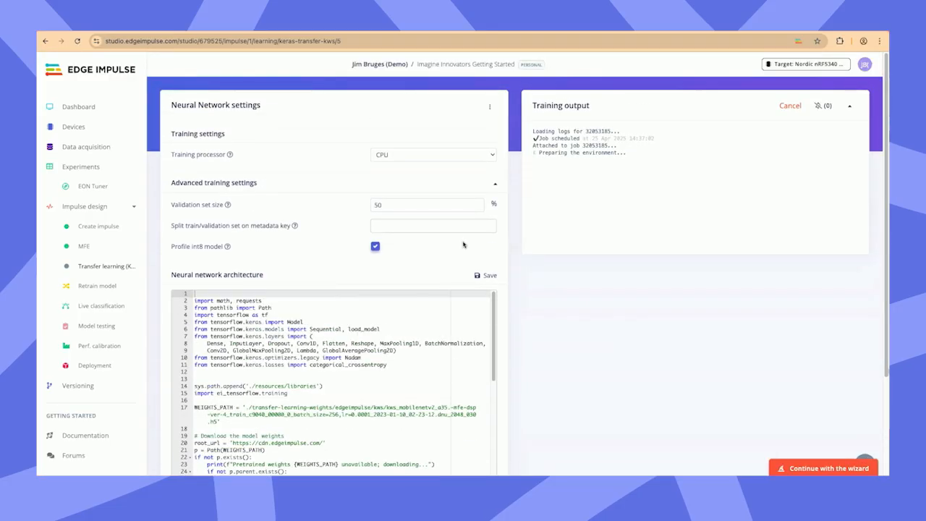
pyautogui.scroll(-3, 372, 327)
pyautogui.scroll(-2, 350, 371)
pyautogui.scroll(5, 338, 377)
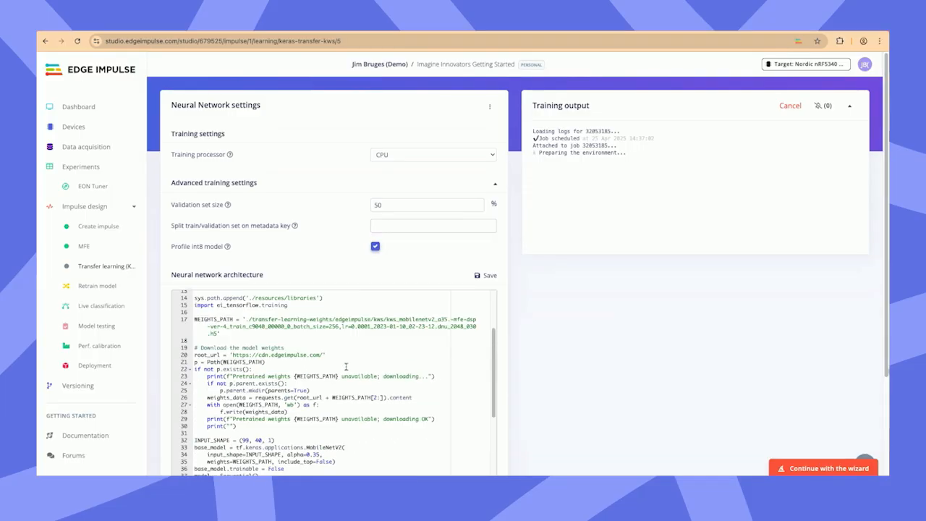
# Step: Return the neural network settings to visual (simple) mode, accepting that the current configuration is cleared
pyautogui.click(490, 107)
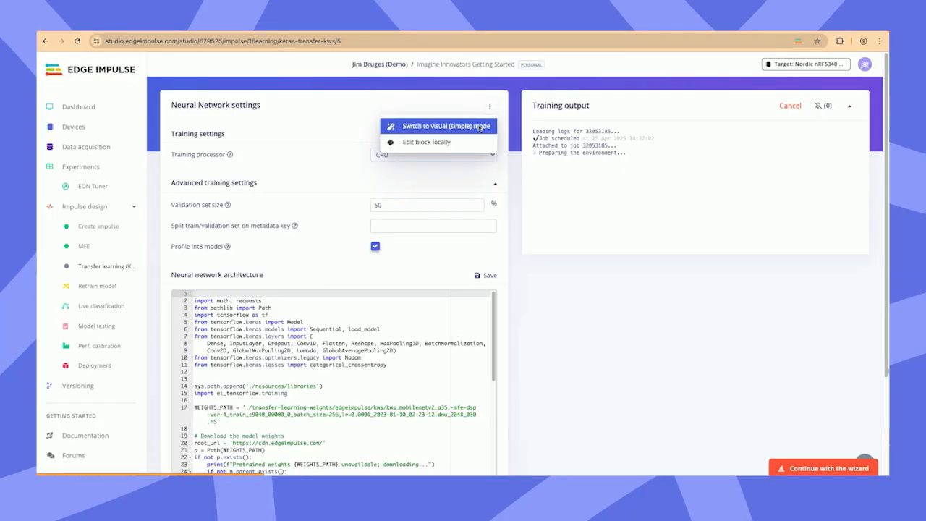
pyautogui.click(572, 169)
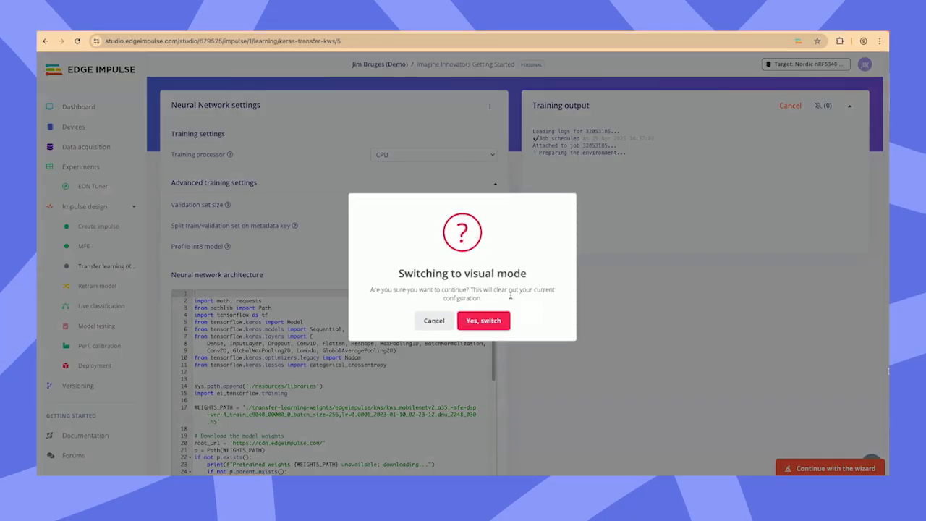
pyautogui.click(497, 320)
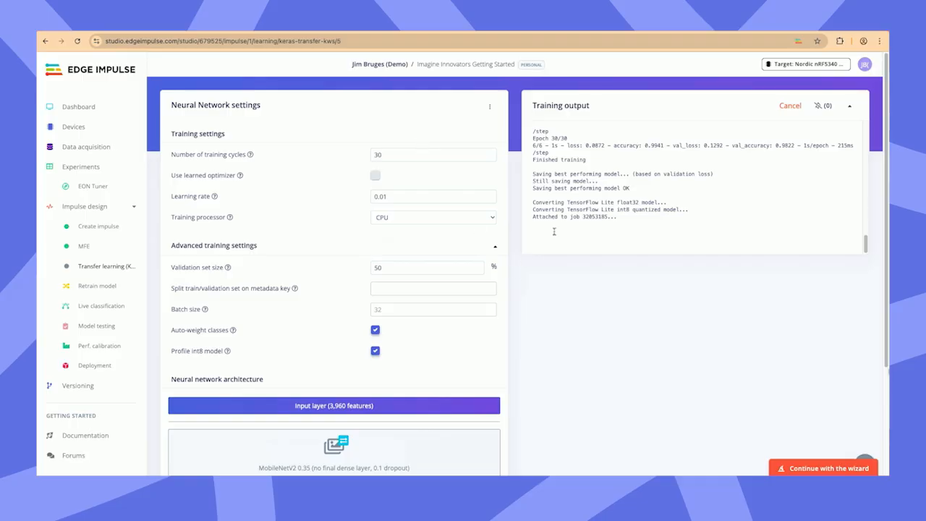
# Step: Set up a new EON Tuner run with its search space populated from the Classification template
pyautogui.scroll(-1, 565, 225)
pyautogui.scroll(1, 535, 275)
pyautogui.click(98, 187)
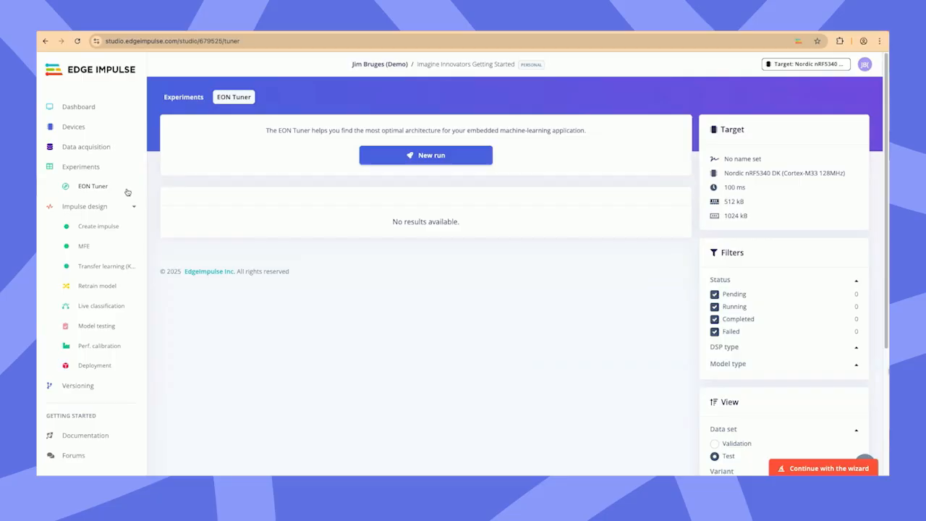
pyautogui.click(371, 156)
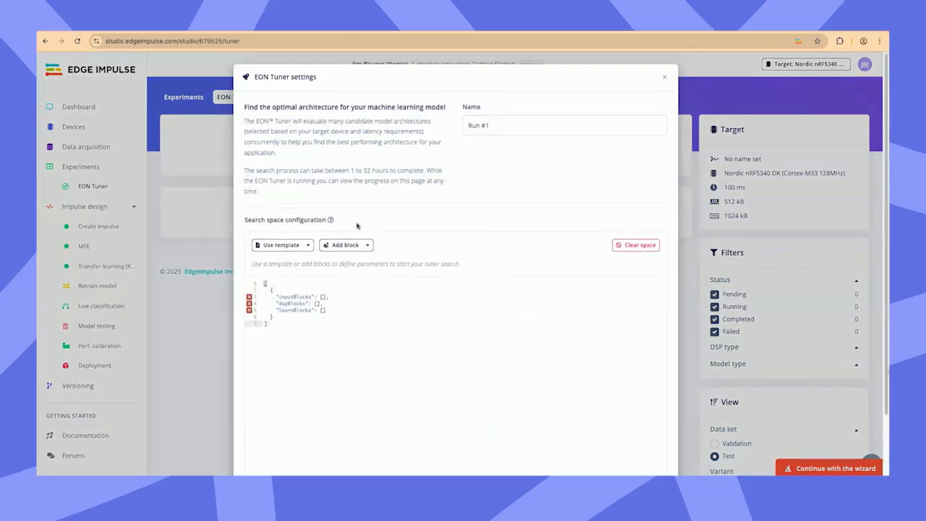
pyautogui.click(288, 244)
pyautogui.click(311, 282)
# Step: Examine the input, mfcc, mfe and learn block parameters in the tuner's search space configuration
pyautogui.scroll(-2, 351, 274)
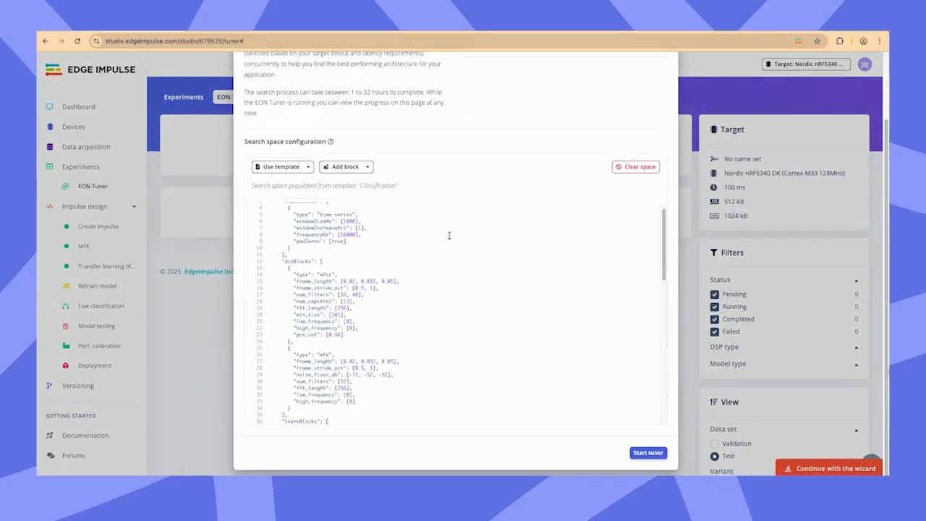
pyautogui.scroll(1, 450, 307)
pyautogui.scroll(-1, 517, 192)
pyautogui.scroll(-1, 517, 192)
pyautogui.scroll(-2, 313, 336)
pyautogui.moveTo(273, 333); pyautogui.dragTo(278, 259)
pyautogui.click(367, 333)
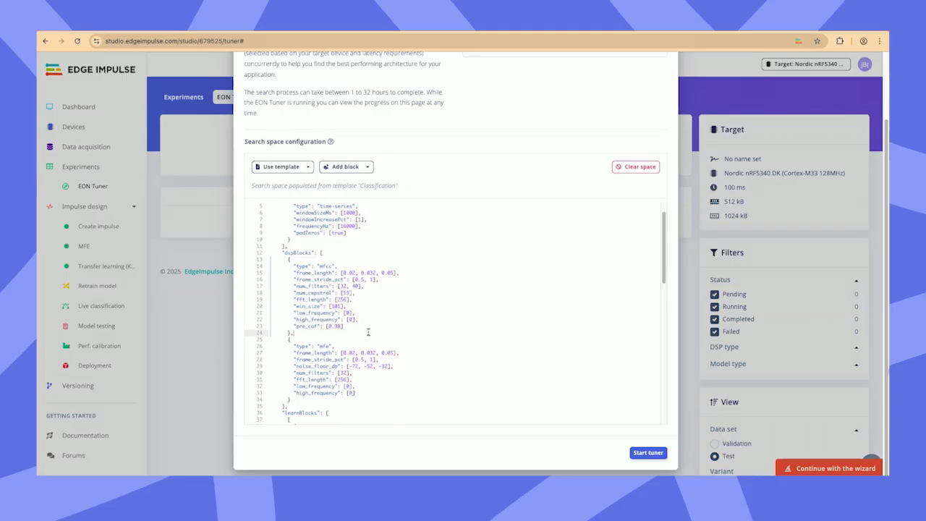
pyautogui.scroll(1, 358, 275)
pyautogui.scroll(-10, 353, 215)
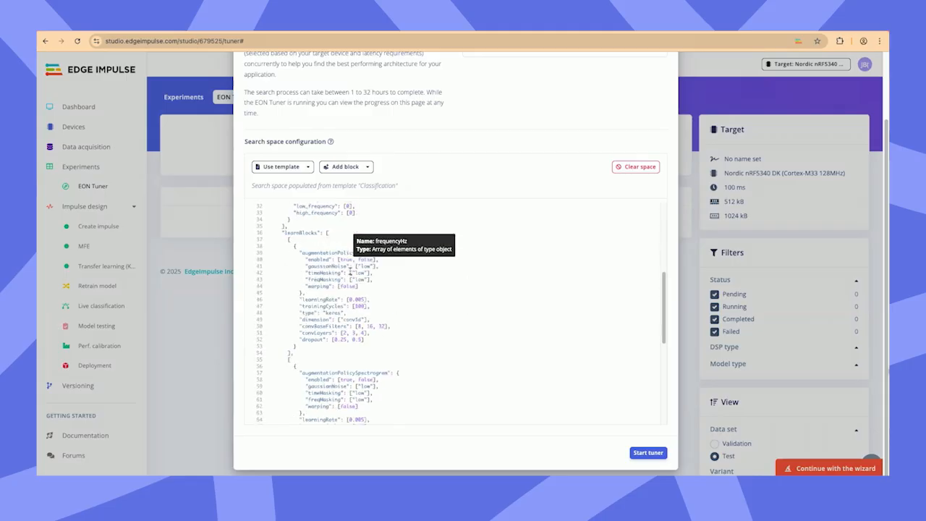
pyautogui.scroll(3, 346, 296)
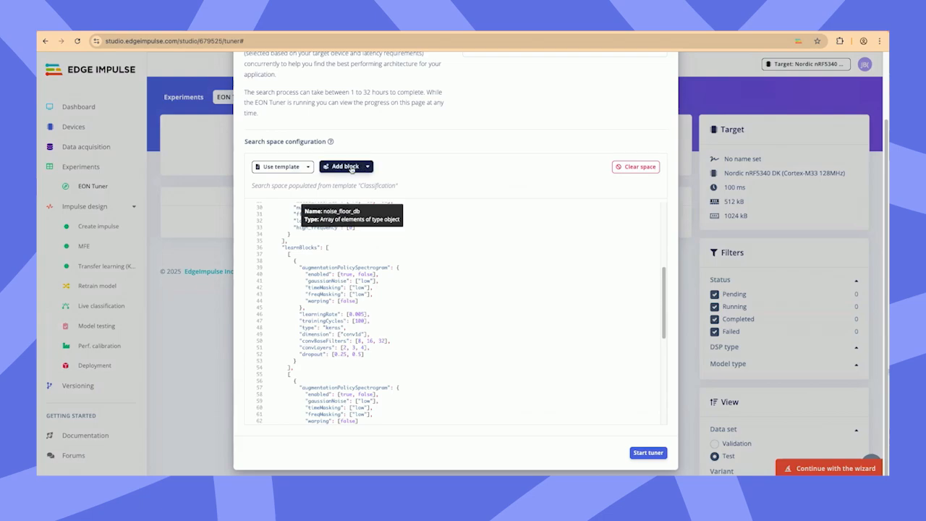
# Step: Check the search space configuration through to its transfer learning models and start the EON Tuner run
pyautogui.scroll(12, 362, 283)
pyautogui.scroll(-9, 390, 296)
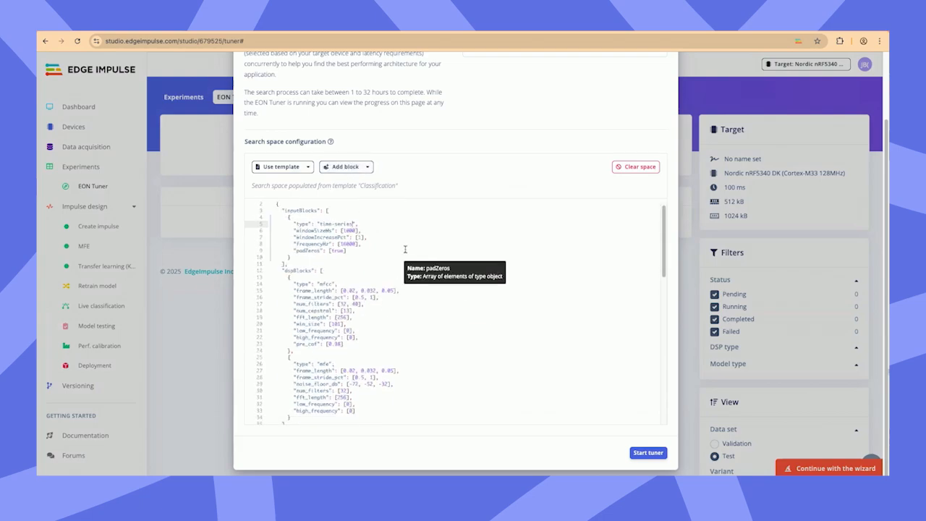
pyautogui.scroll(-5, 375, 405)
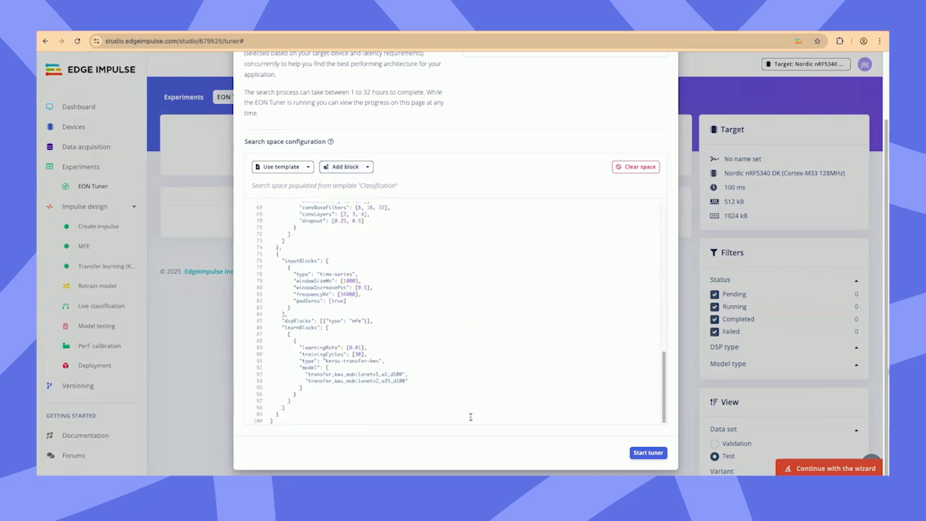
pyautogui.click(641, 453)
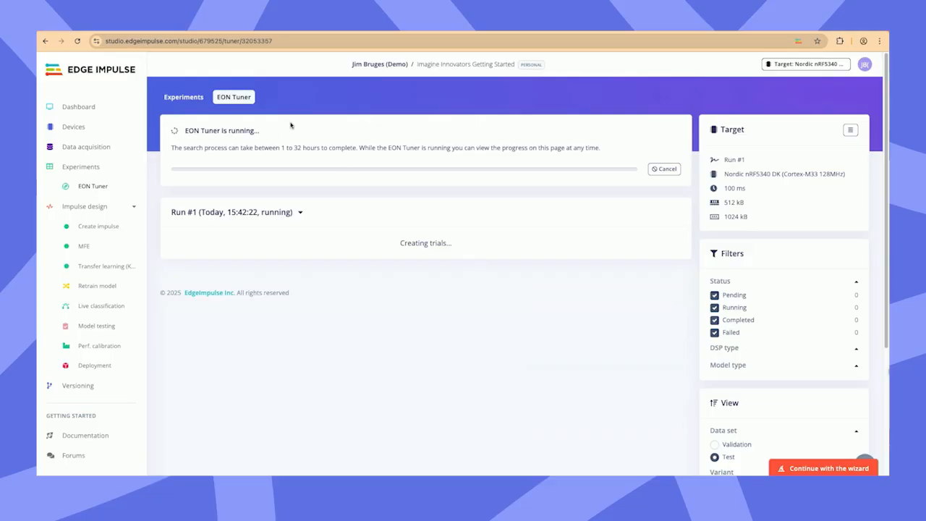
# Step: Create a second impulse from the experiments list and return to the list of experiments
pyautogui.click(190, 100)
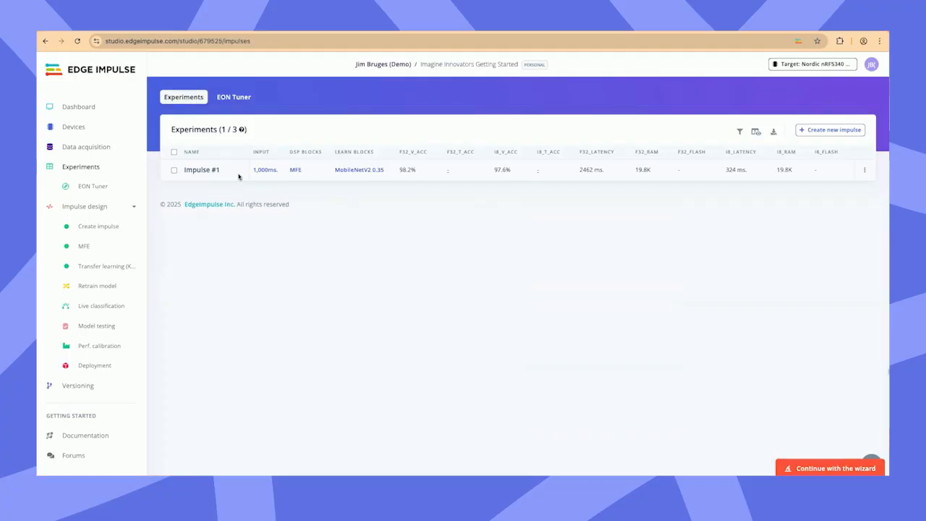
pyautogui.click(817, 128)
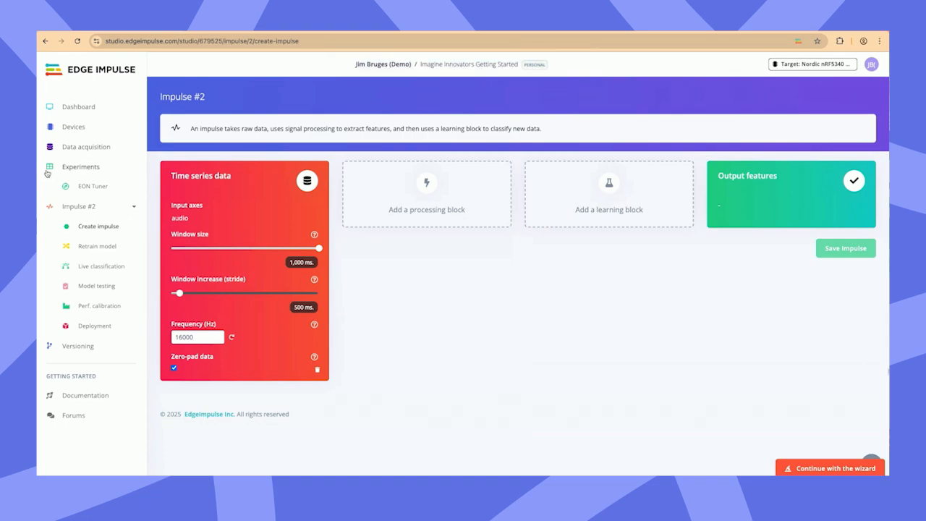
pyautogui.click(90, 169)
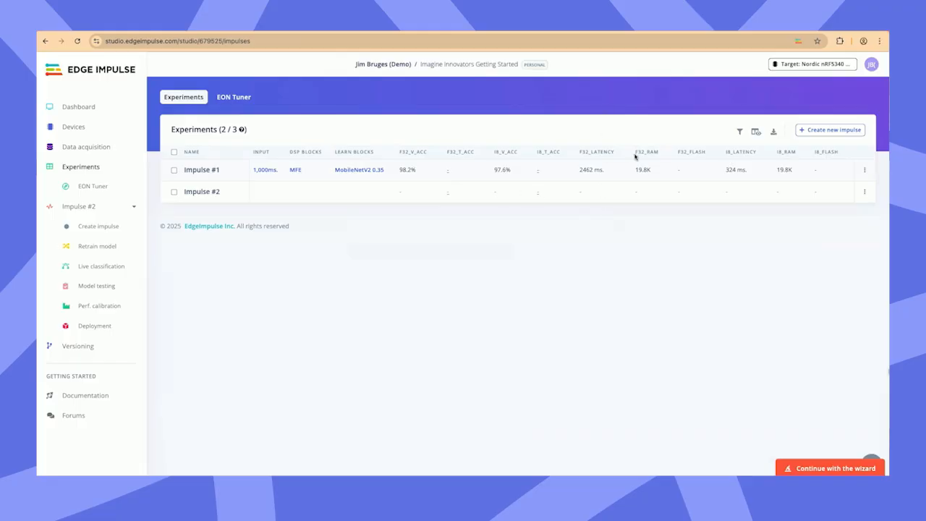
# Step: Open the MobileNetV2 0.35 learning block of Impulse #1 and review its accuracy, confusion matrix, metrics and data explorer
pyautogui.click(366, 172)
pyautogui.scroll(-1, 579, 294)
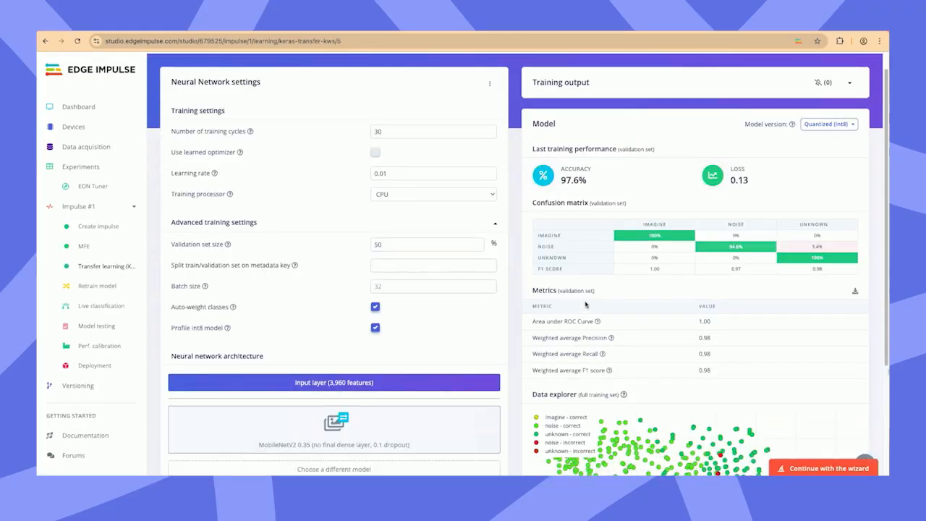
pyautogui.scroll(-1, 585, 304)
pyautogui.scroll(-1, 583, 305)
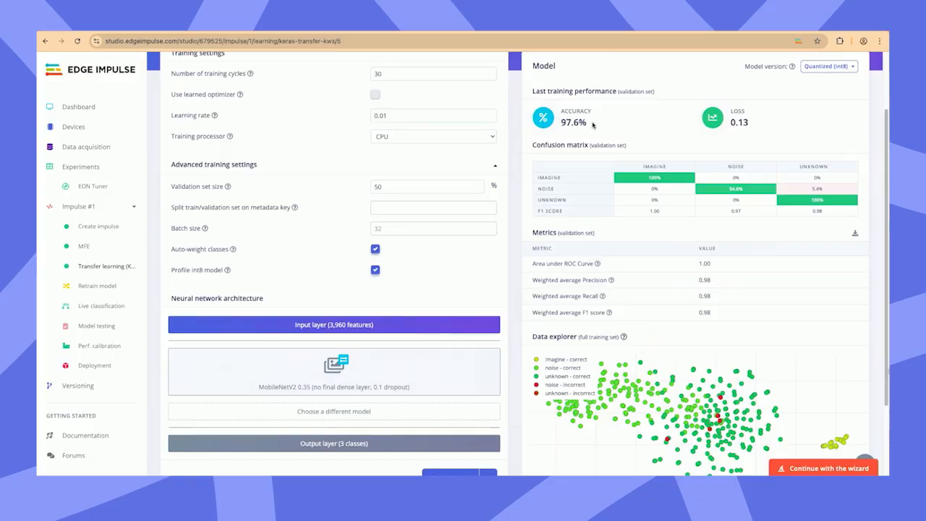
pyautogui.scroll(-3, 608, 129)
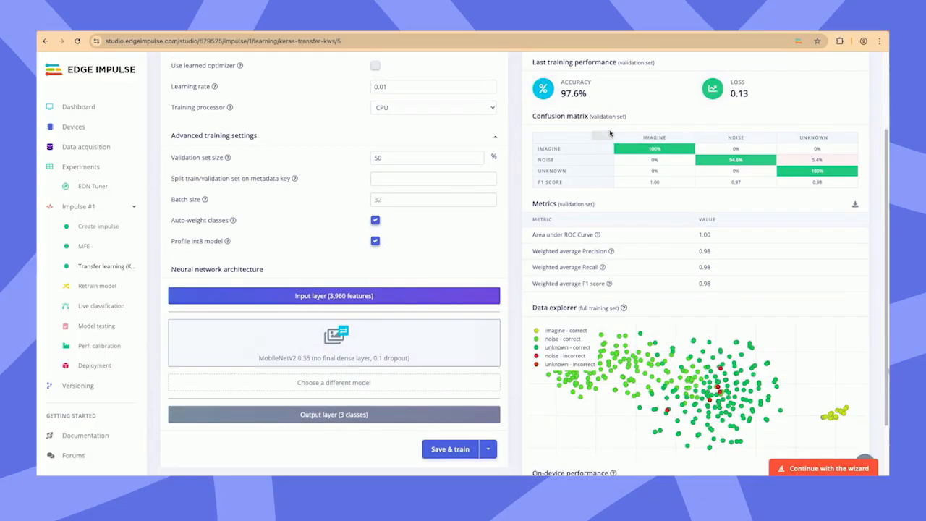
pyautogui.scroll(3, 557, 168)
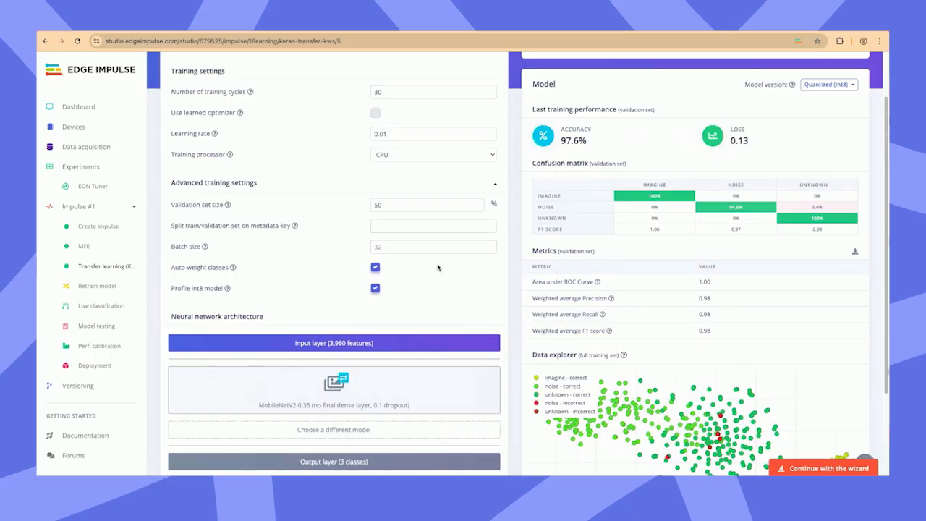
# Step: Start classifying all the test data of Impulse #1 in model testing, leaving the wizard overlay closed
pyautogui.click(102, 327)
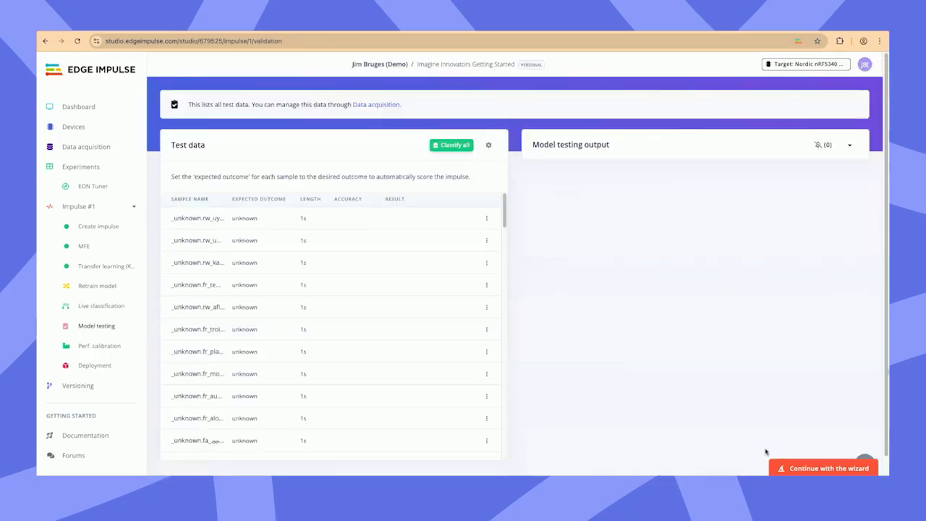
pyautogui.click(796, 467)
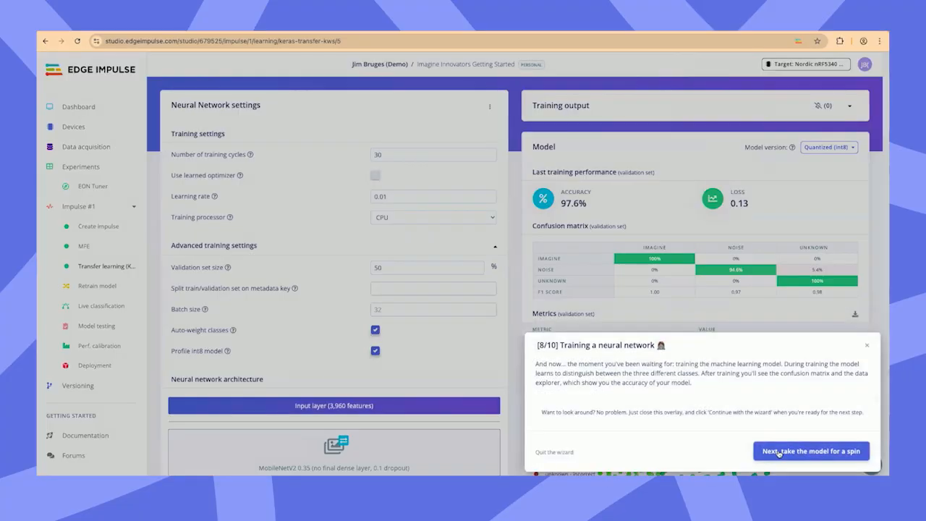
pyautogui.click(867, 330)
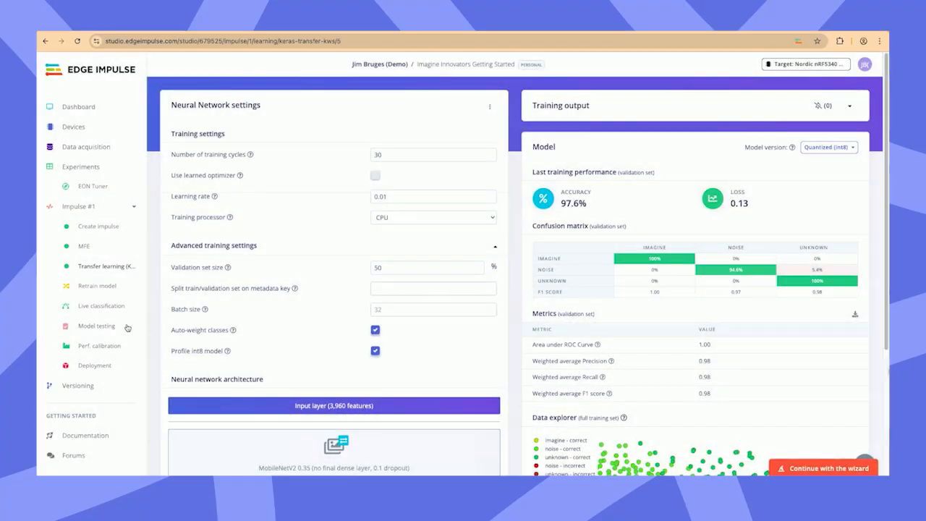
pyautogui.click(107, 326)
pyautogui.click(454, 145)
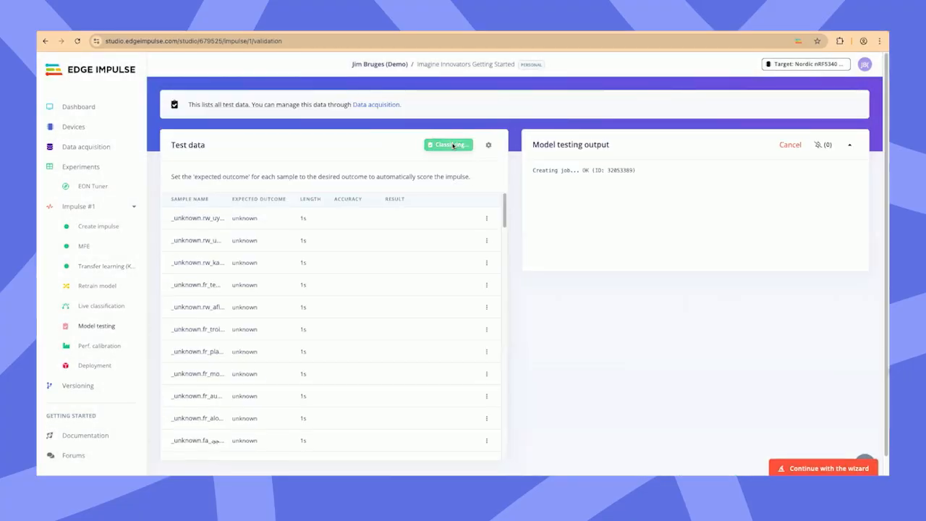
# Step: Show the classification of the test sample imagine.25 from the model testing list
pyautogui.scroll(-15, 474, 323)
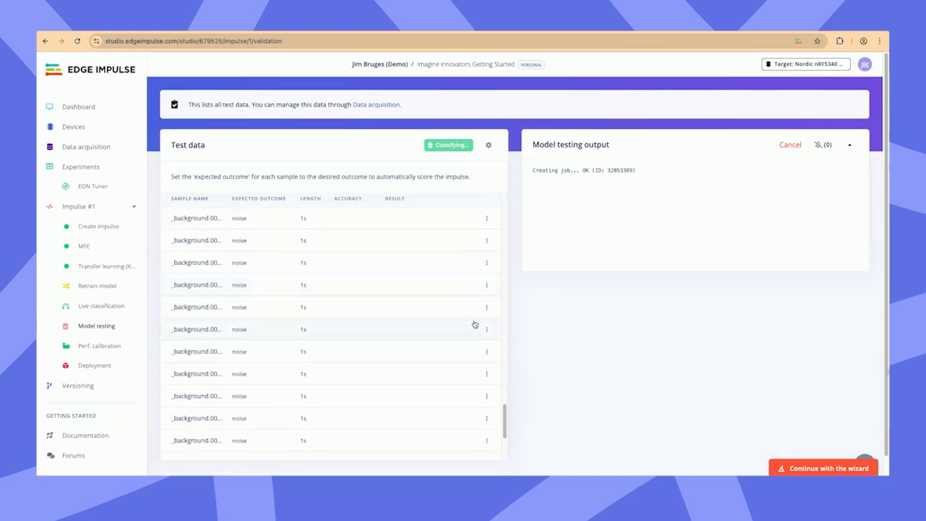
pyautogui.scroll(-3, 460, 327)
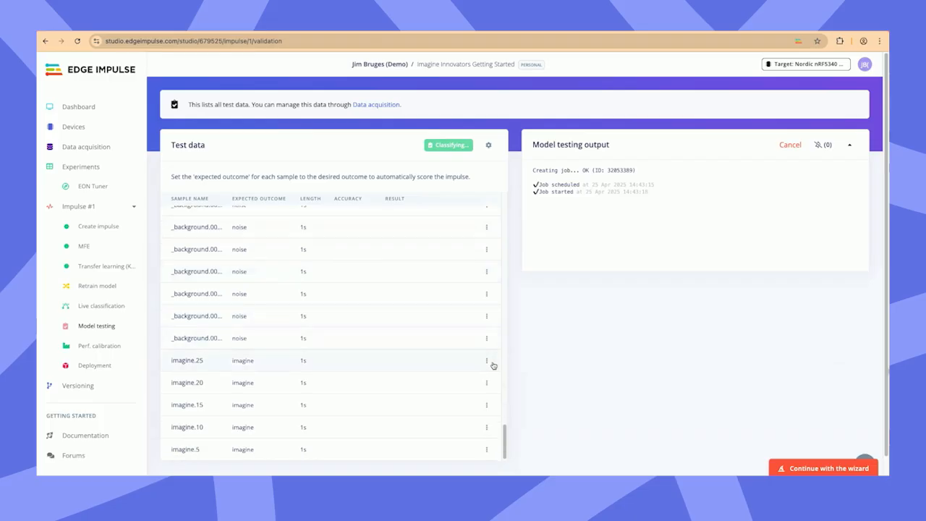
pyautogui.click(487, 361)
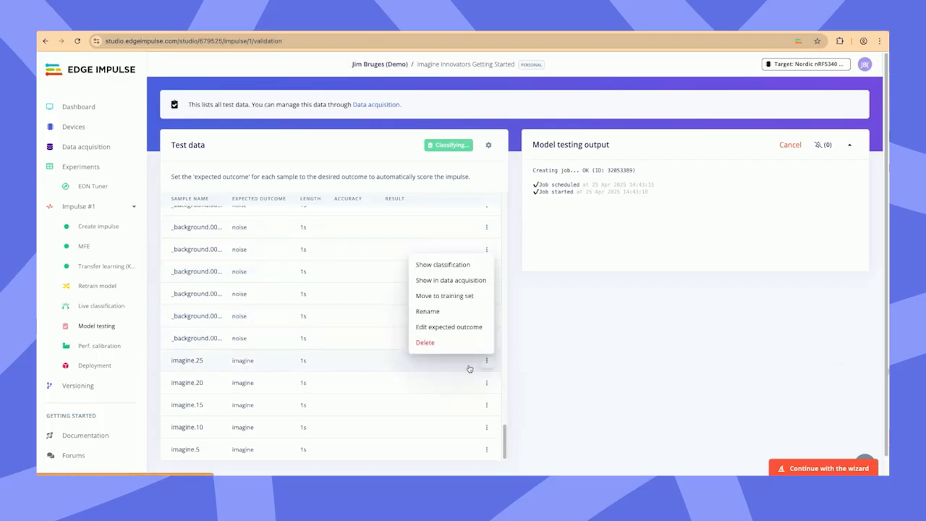
pyautogui.click(449, 266)
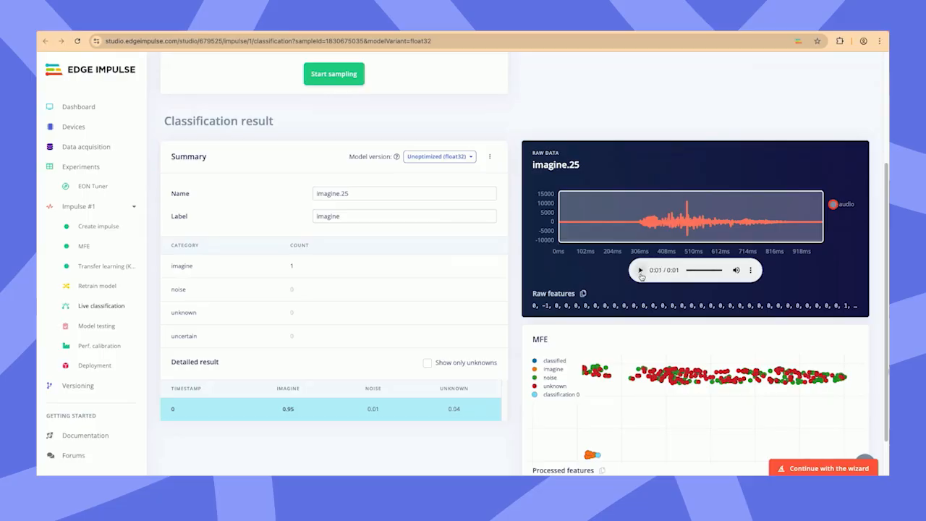
# Step: Examine the imagine.25 classification result: its detailed scores per class and its place among the classes in the MFE plot
pyautogui.scroll(-1, 467, 336)
pyautogui.doubleClick(289, 352)
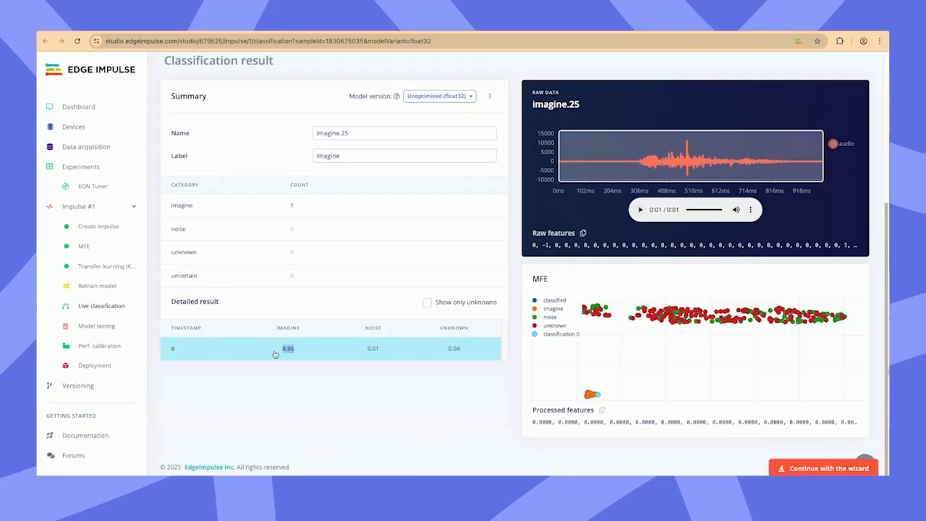
pyautogui.click(276, 355)
pyautogui.scroll(5, 589, 391)
pyautogui.moveTo(624, 387); pyautogui.dragTo(618, 368)
pyautogui.scroll(-3, 621, 338)
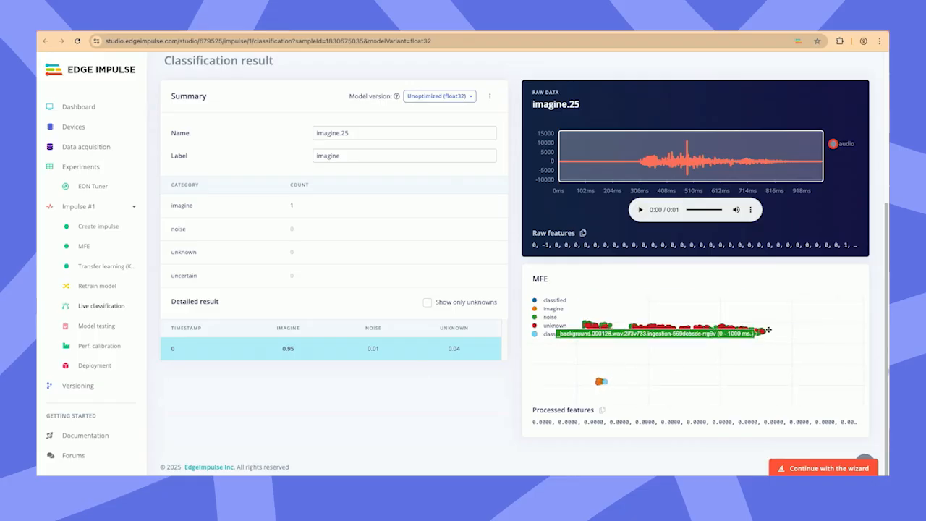
pyautogui.moveTo(688, 387); pyautogui.dragTo(767, 388)
pyautogui.moveTo(798, 360); pyautogui.dragTo(769, 358)
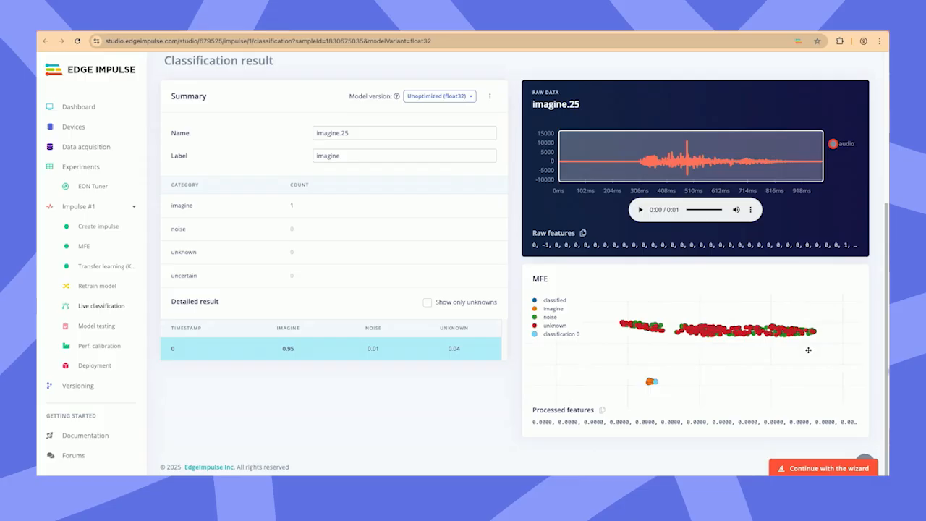
pyautogui.moveTo(651, 375)
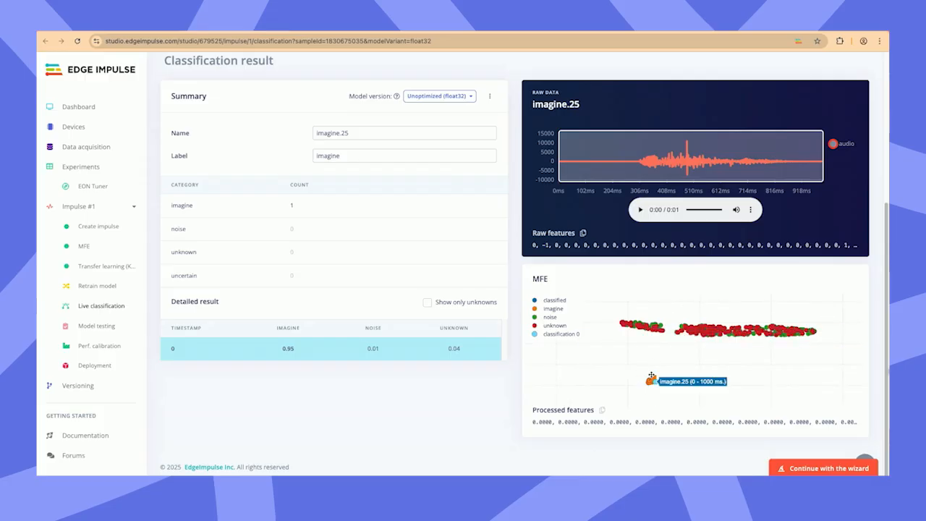
pyautogui.scroll(3, 483, 395)
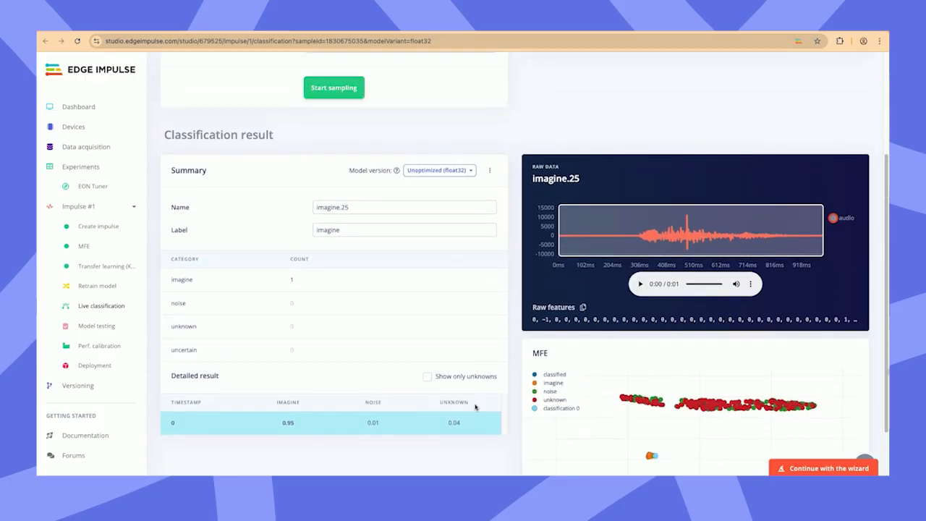
pyautogui.scroll(3, 478, 409)
# Step: Check the model testing job, and review the transfer learning block's validation accuracy, confusion matrix, metrics and data explorer
pyautogui.click(108, 334)
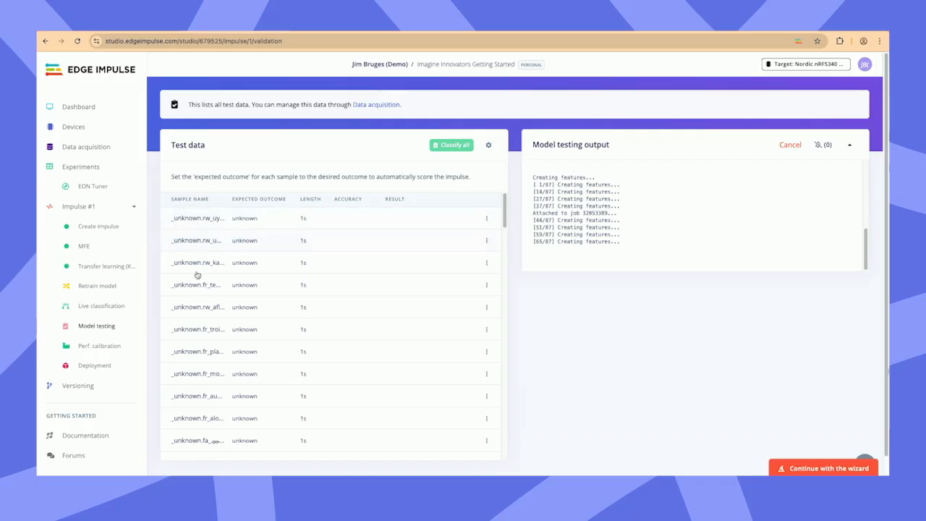
pyautogui.click(124, 271)
pyautogui.moveTo(643, 216); pyautogui.dragTo(543, 187)
pyautogui.click(593, 210)
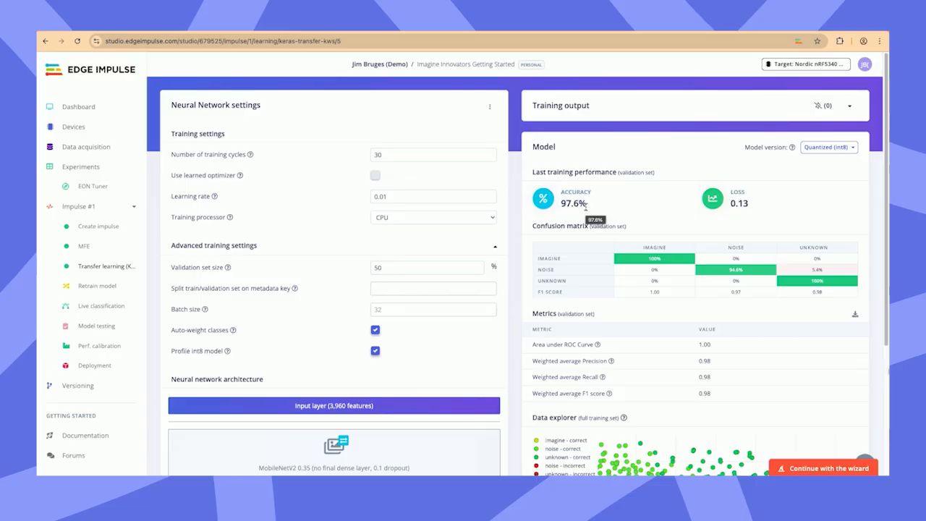
pyautogui.scroll(-3, 584, 208)
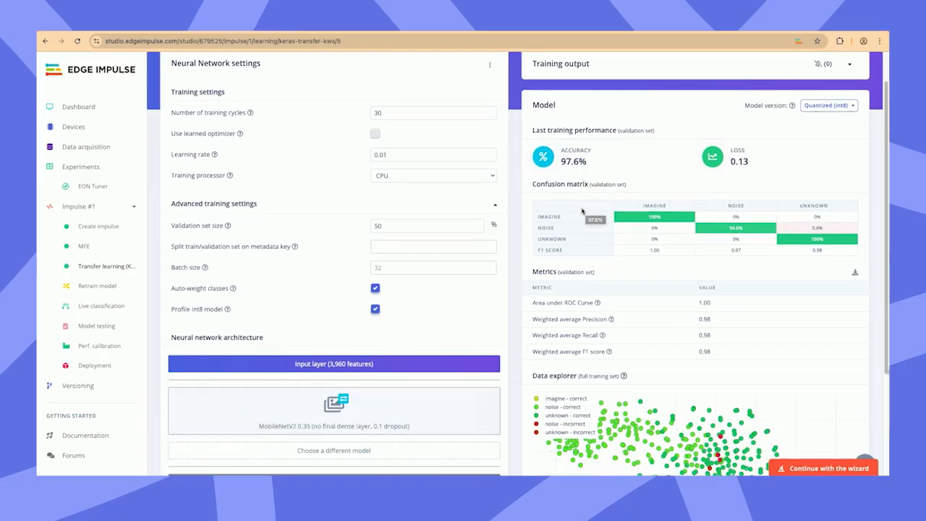
pyautogui.scroll(-5, 702, 376)
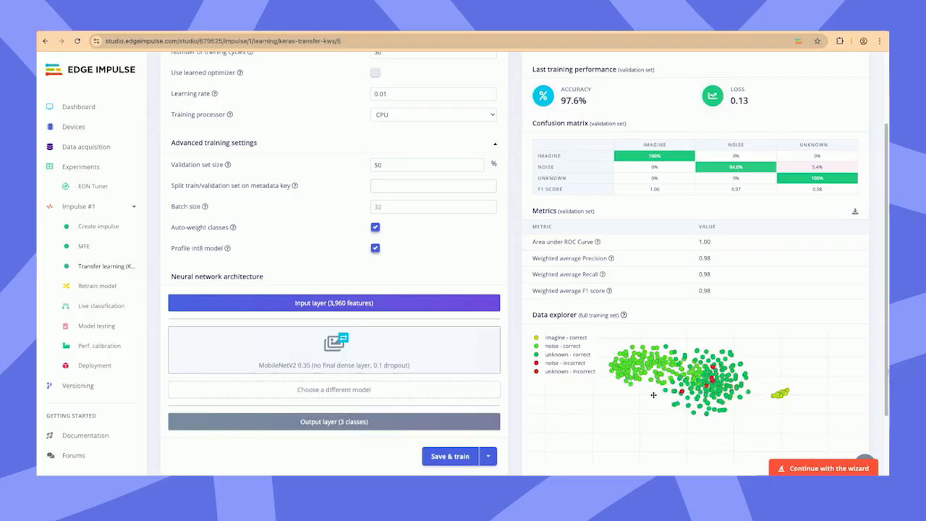
# Step: Return to model testing and review the test accuracy, metrics and confusion matrix in the results
pyautogui.click(89, 330)
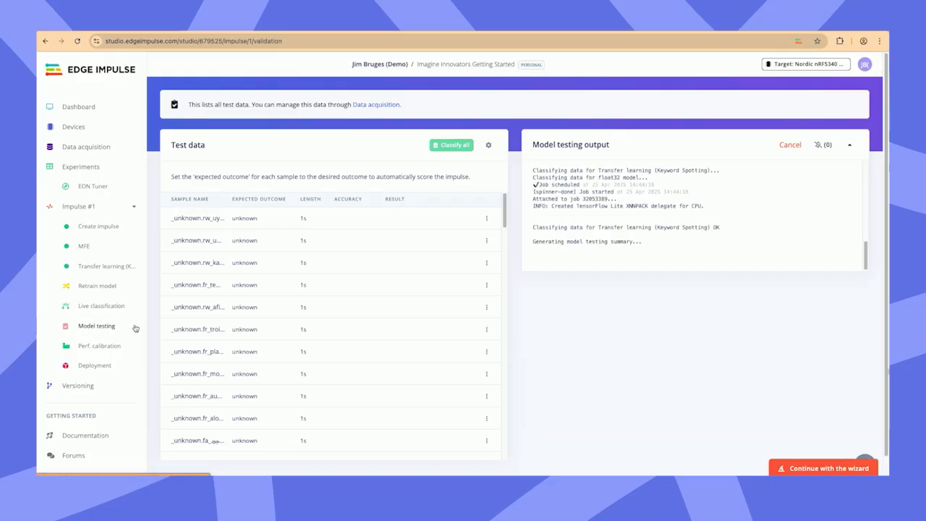
pyautogui.scroll(-2, 600, 319)
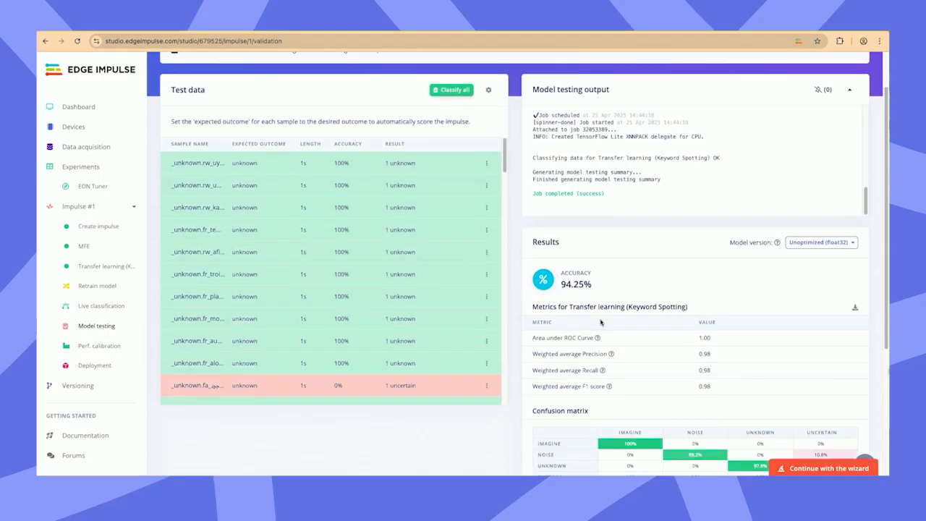
pyautogui.moveTo(597, 288); pyautogui.dragTo(551, 286)
pyautogui.scroll(-3, 561, 294)
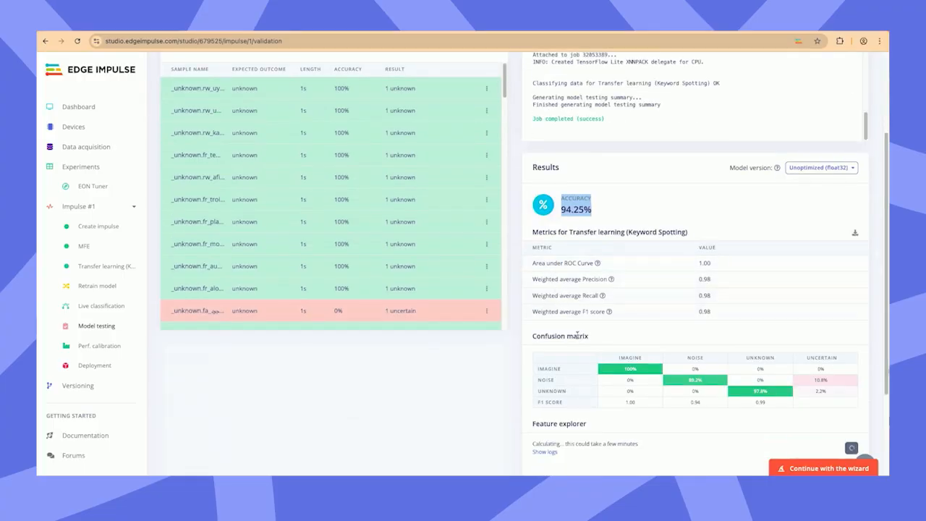
pyautogui.scroll(-4, 575, 332)
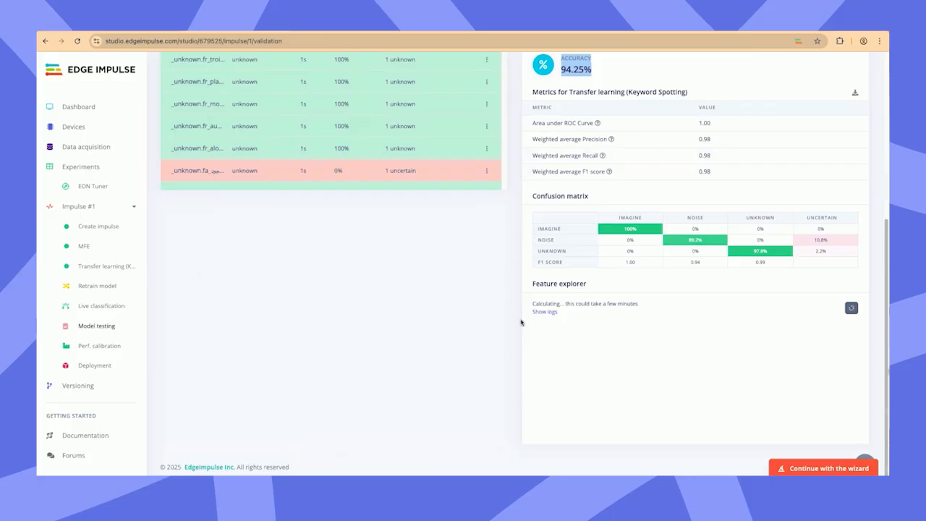
pyautogui.scroll(2, 528, 324)
pyautogui.scroll(-1, 456, 317)
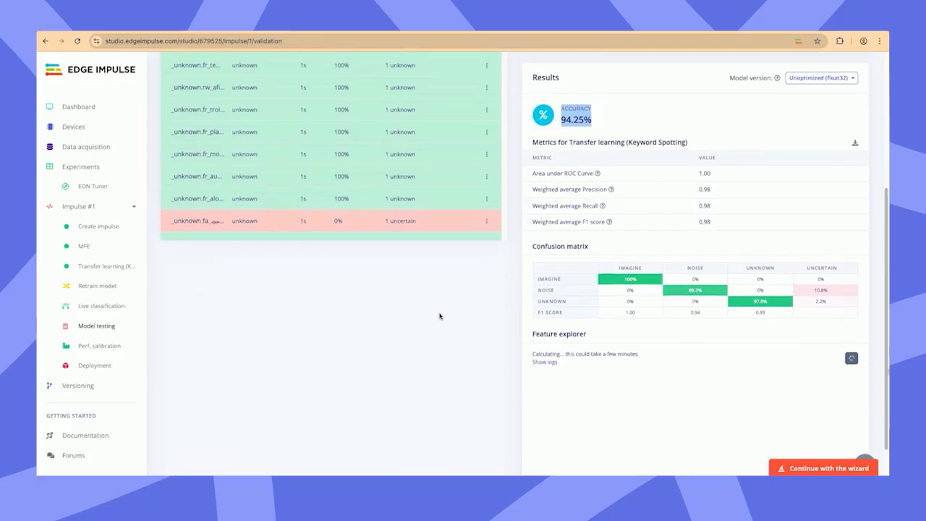
# Step: Resume the wizard at taking the model for a spin and give the live test access to the microphone
pyautogui.click(825, 468)
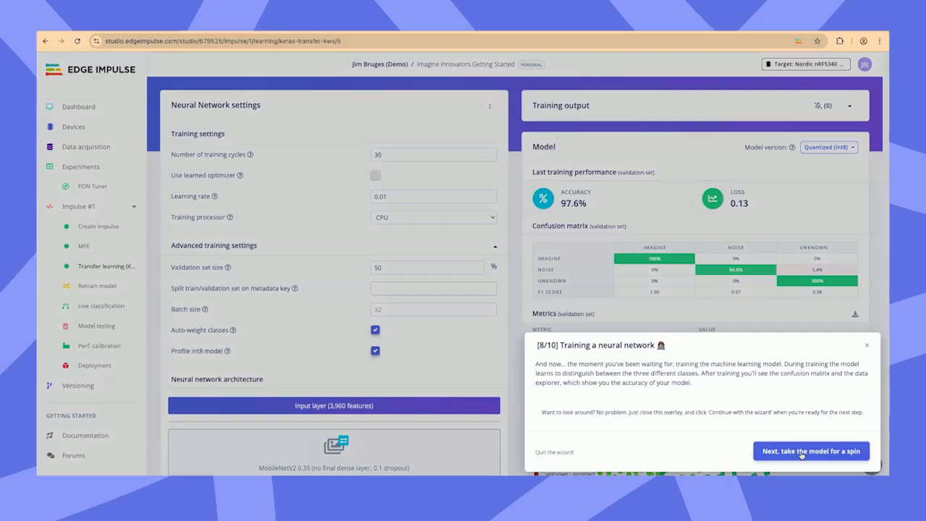
pyautogui.click(802, 452)
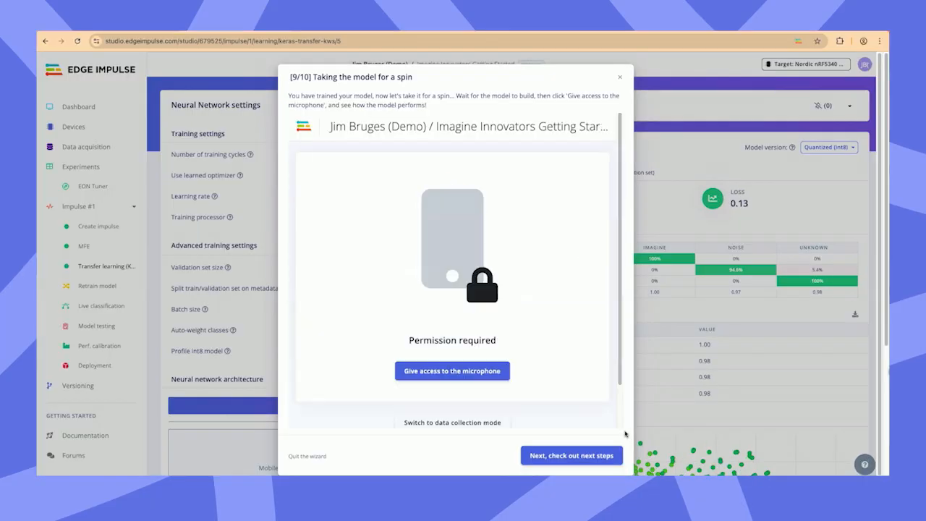
pyautogui.click(467, 371)
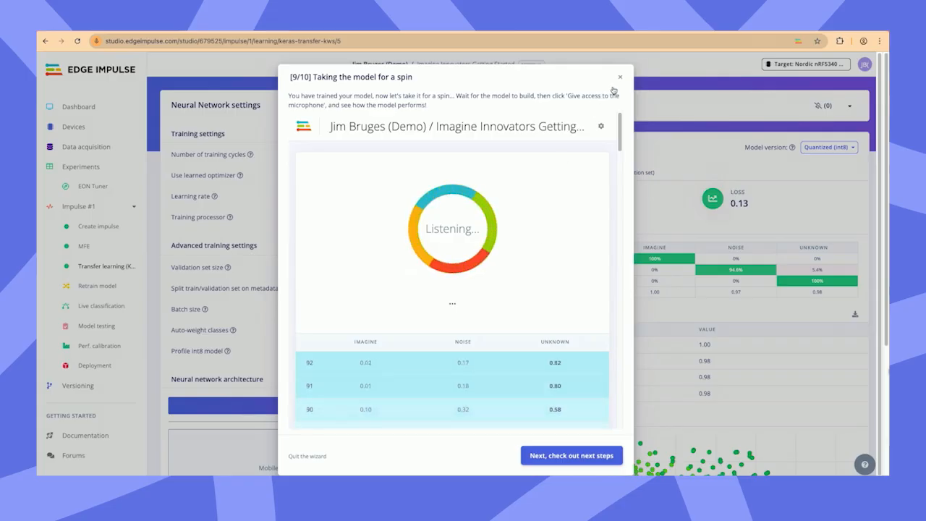
# Step: Advance the wizard to its final page and review the inferencing time, peak RAM usage and flash usage
pyautogui.click(568, 456)
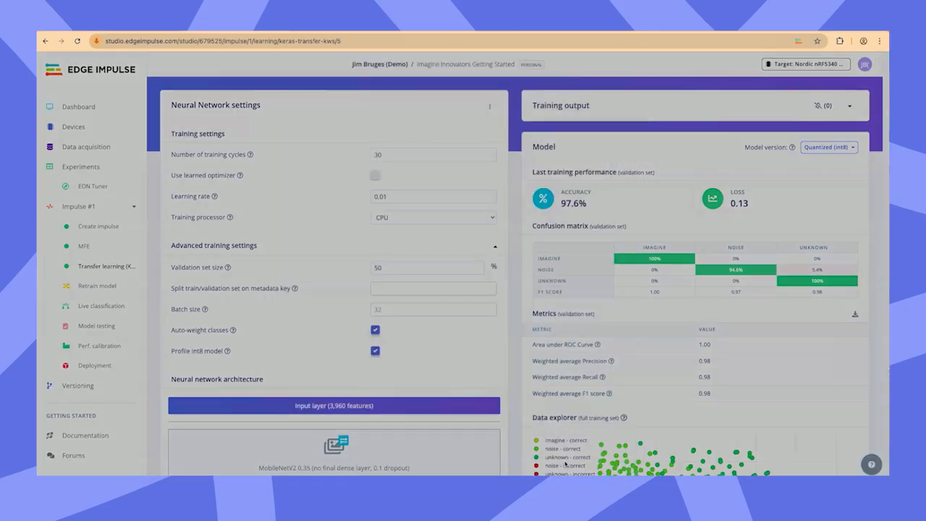
pyautogui.moveTo(570, 258); pyautogui.dragTo(342, 241)
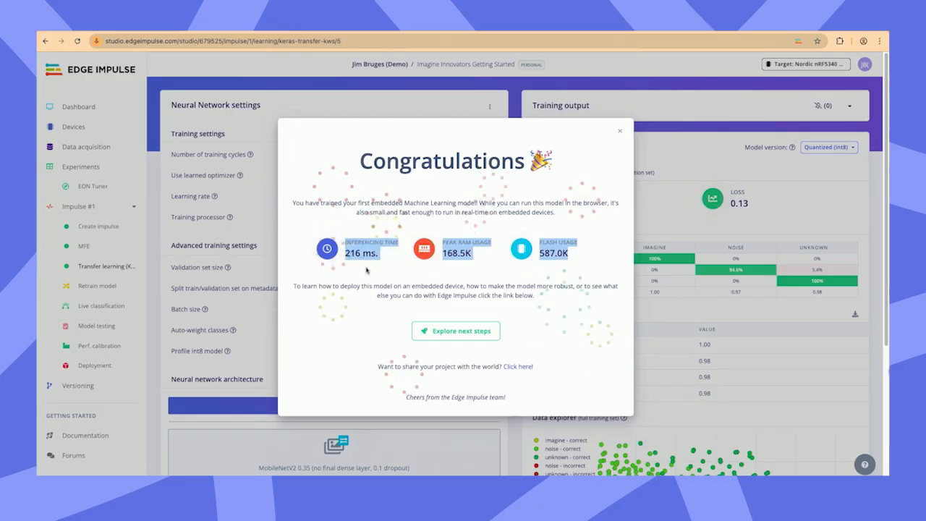
pyautogui.doubleClick(455, 252)
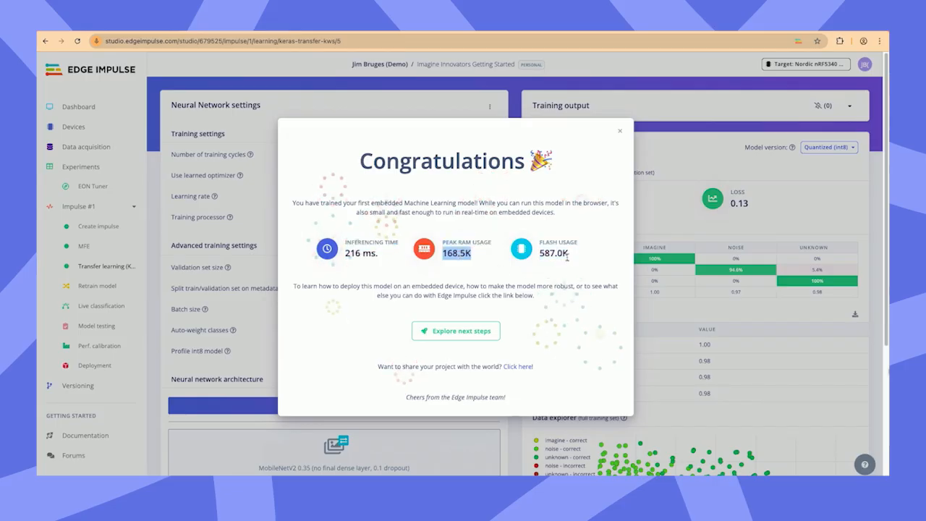
pyautogui.moveTo(568, 257); pyautogui.dragTo(533, 253)
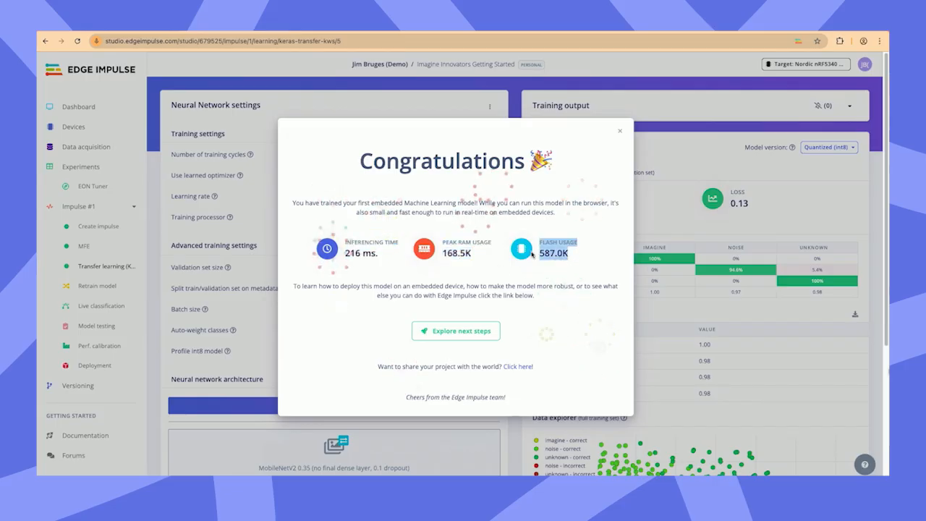
pyautogui.click(555, 325)
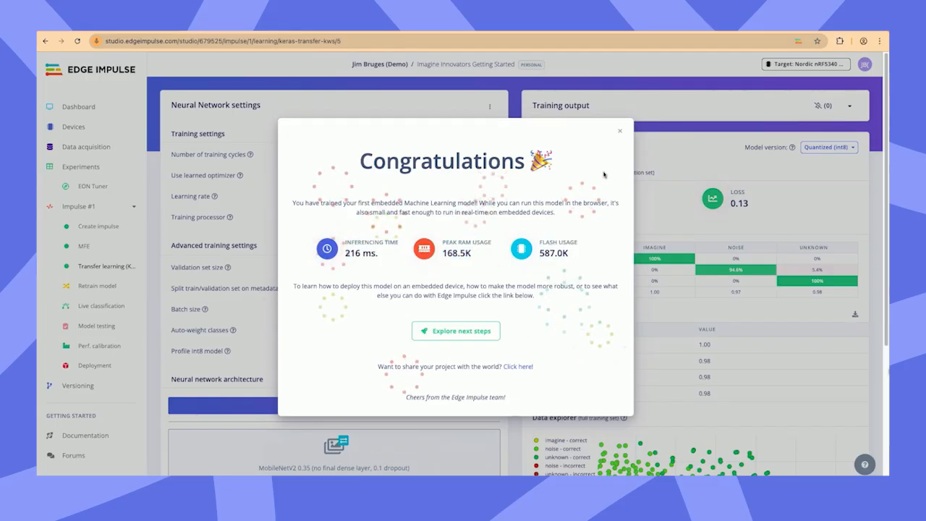
# Step: Close the wizard, open the deployment page of Impulse #1 and browse the available deployment options through to the TensorRT library
pyautogui.click(620, 131)
pyautogui.click(95, 366)
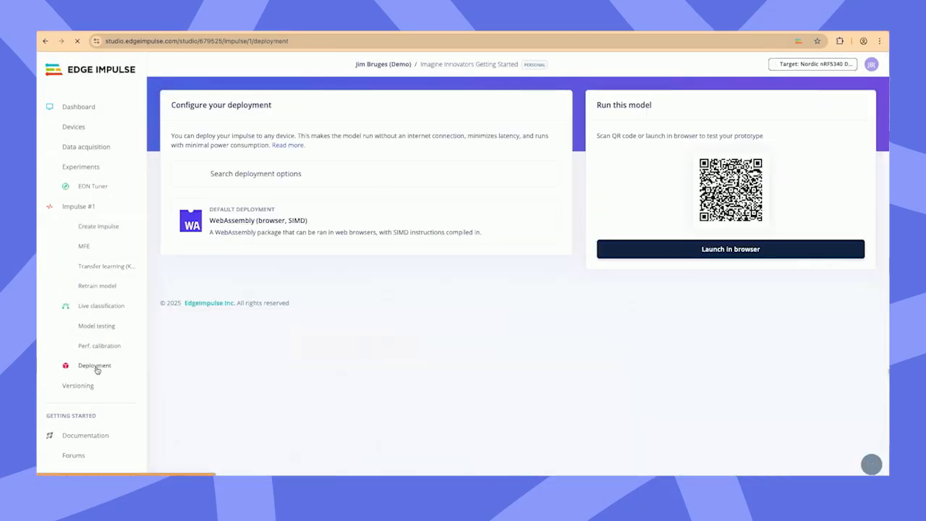
pyautogui.click(307, 174)
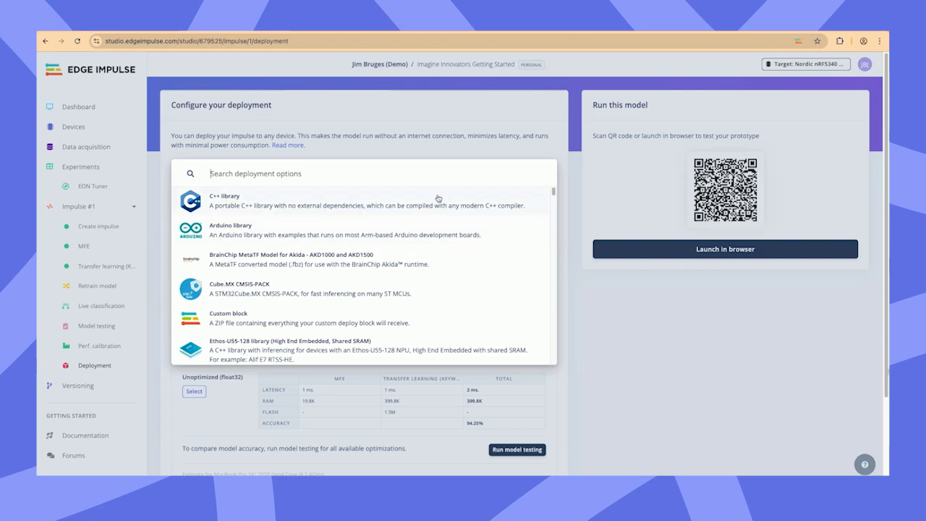
pyautogui.scroll(-1, 430, 206)
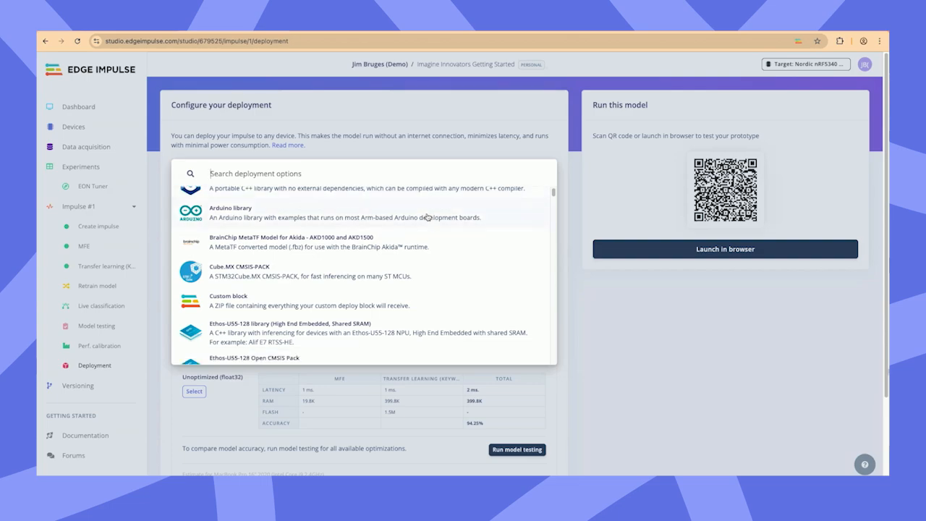
pyautogui.scroll(-1, 326, 233)
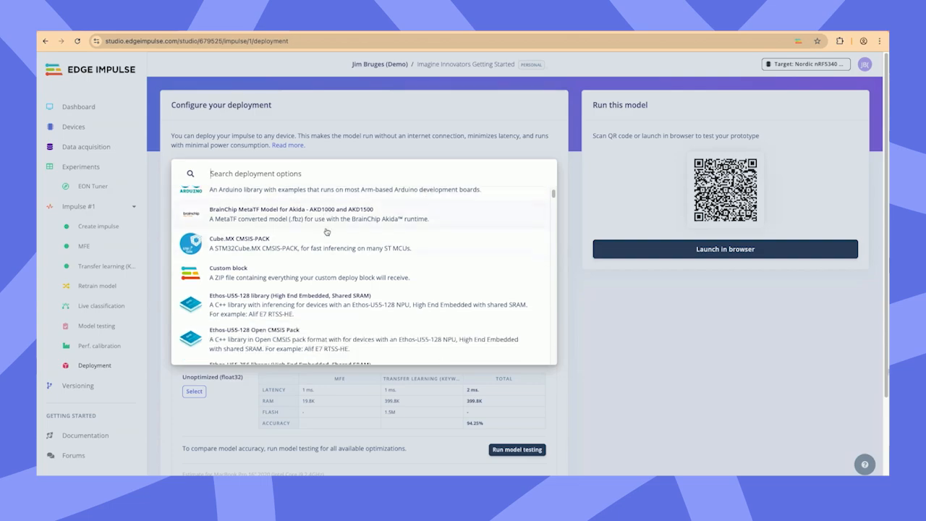
pyautogui.scroll(-1, 309, 289)
pyautogui.scroll(-2, 309, 289)
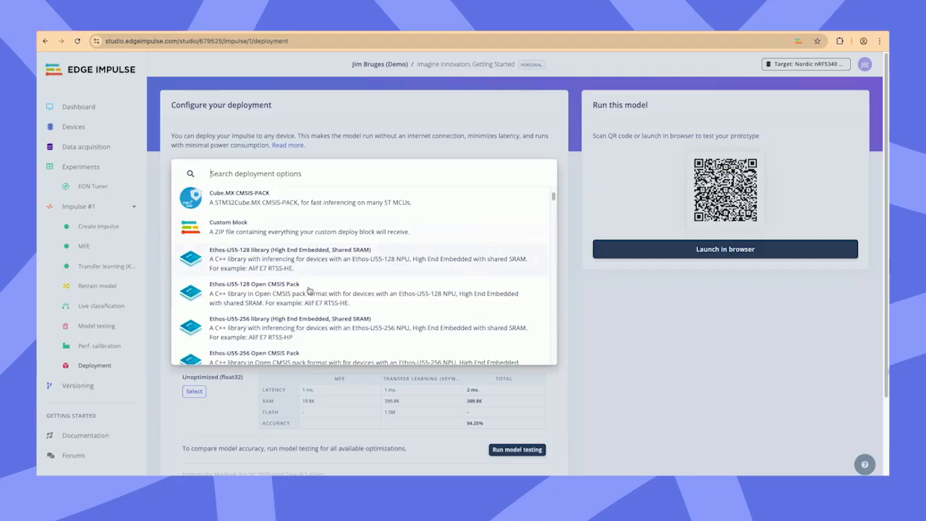
pyautogui.scroll(-1, 312, 288)
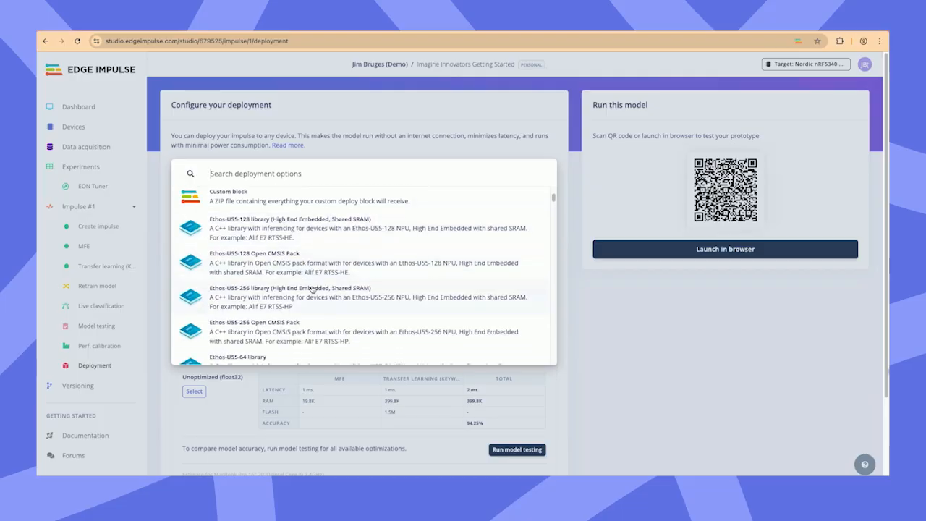
pyautogui.scroll(-1, 313, 289)
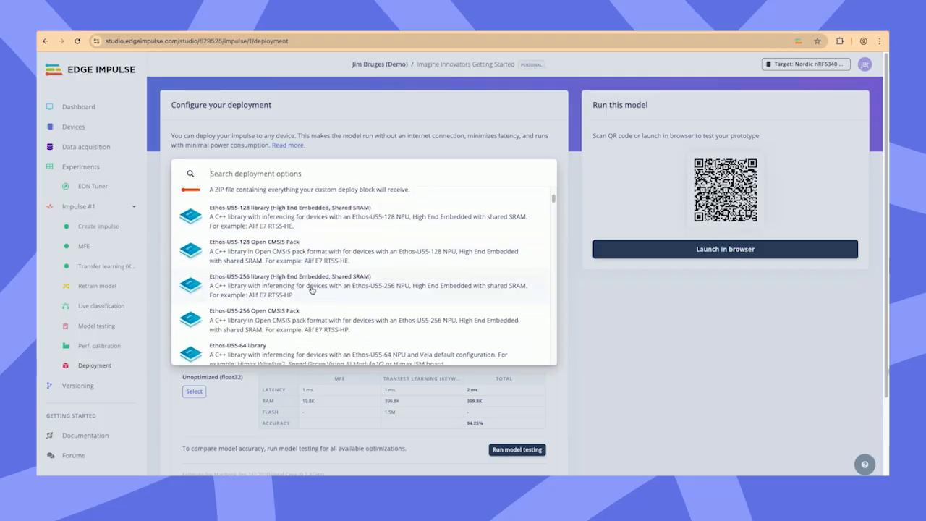
pyautogui.scroll(-8, 313, 288)
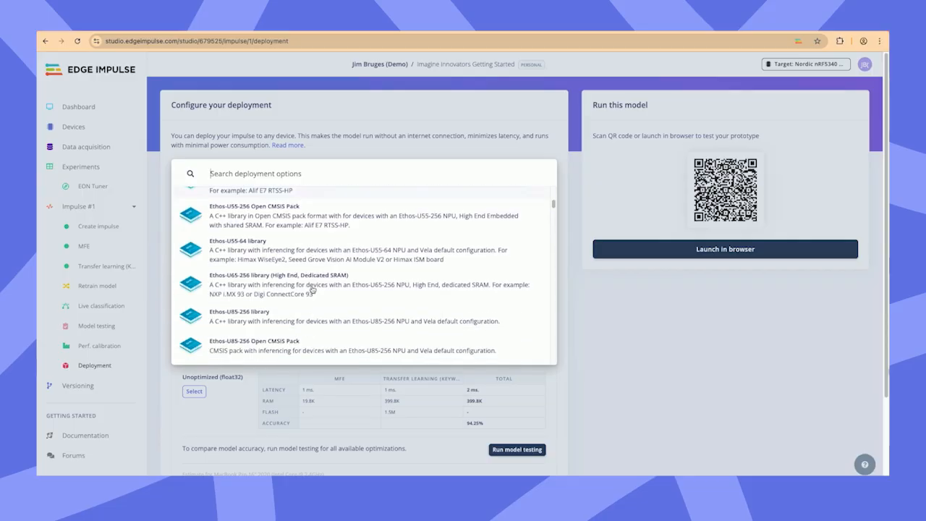
pyautogui.scroll(-15, 313, 290)
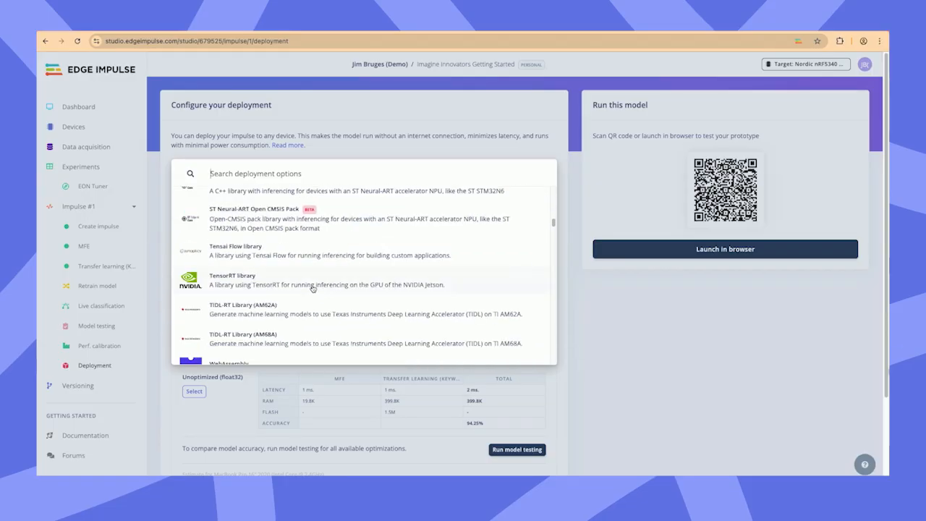
pyautogui.scroll(5, 312, 289)
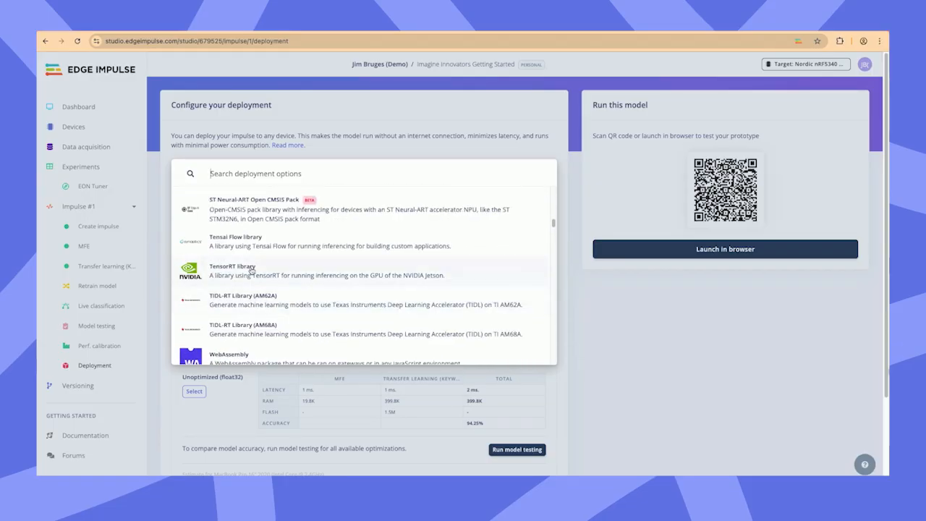
# Step: Browse the remaining deployment options, including the Ethos libraries, development board binaries, Docker containers and Linux targets, and close the list without choosing one
pyautogui.scroll(-5, 252, 272)
pyautogui.scroll(15, 252, 272)
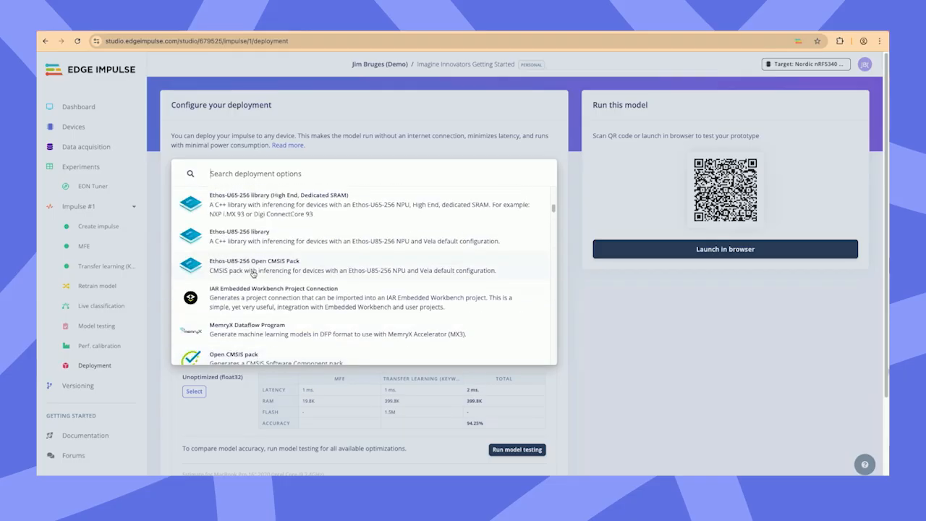
pyautogui.scroll(-15, 253, 273)
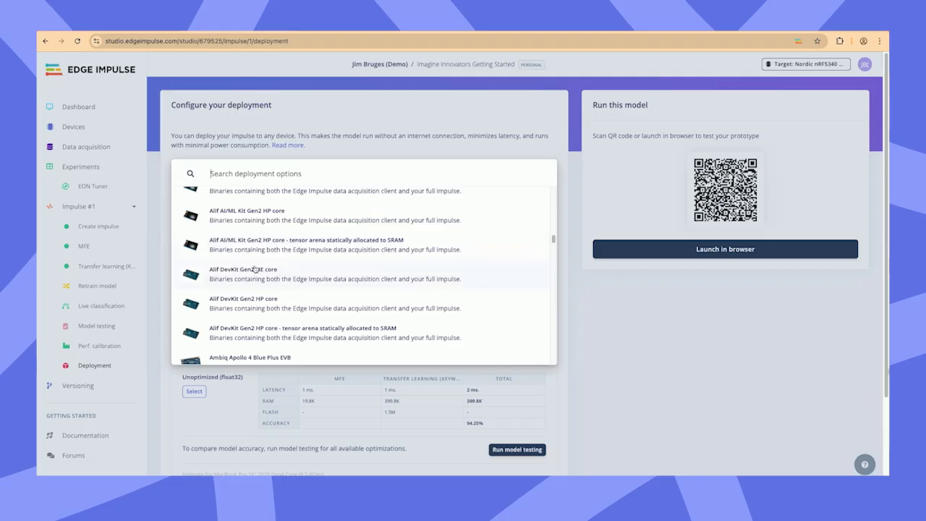
pyautogui.scroll(-5, 253, 273)
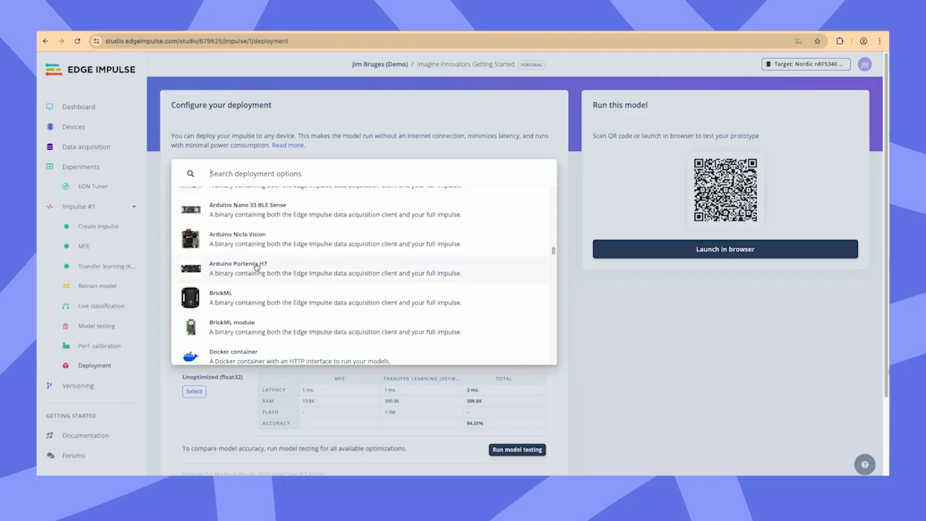
pyautogui.scroll(3, 260, 265)
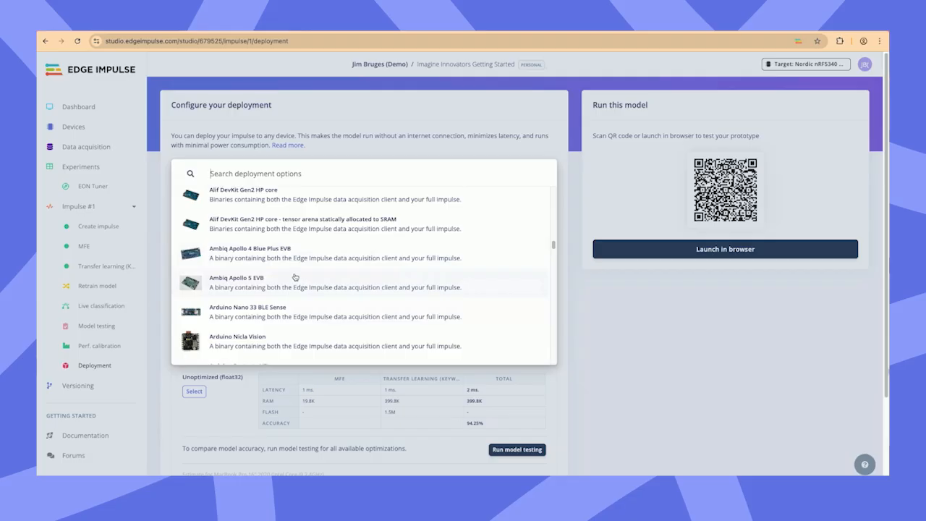
pyautogui.scroll(-6, 295, 277)
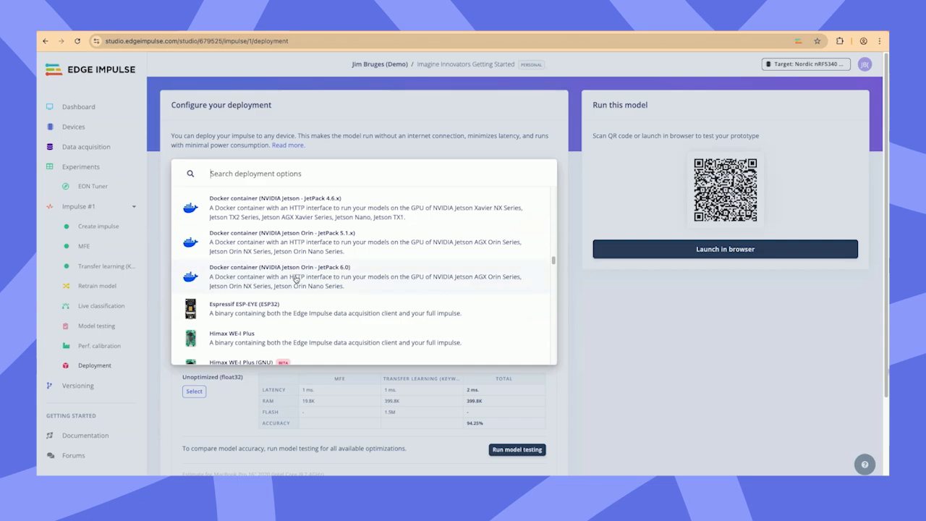
pyautogui.scroll(-10, 296, 279)
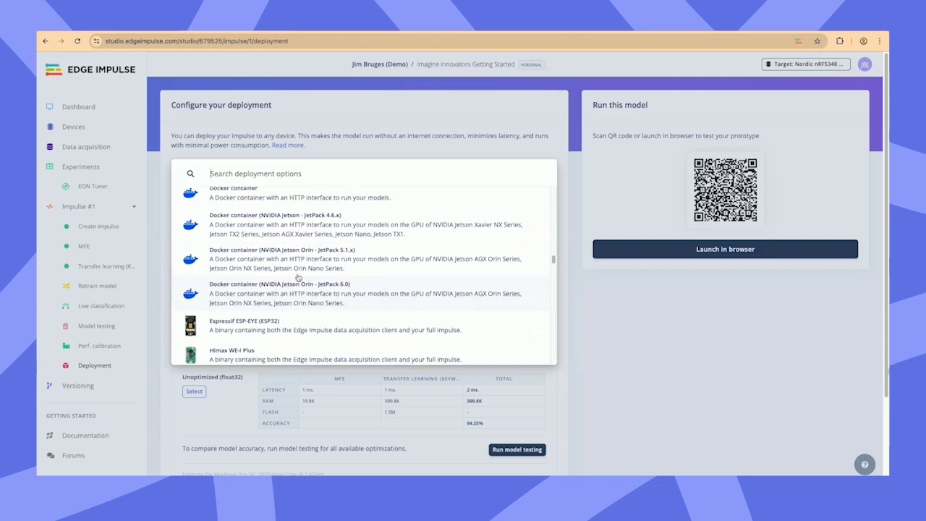
pyautogui.scroll(-5, 297, 279)
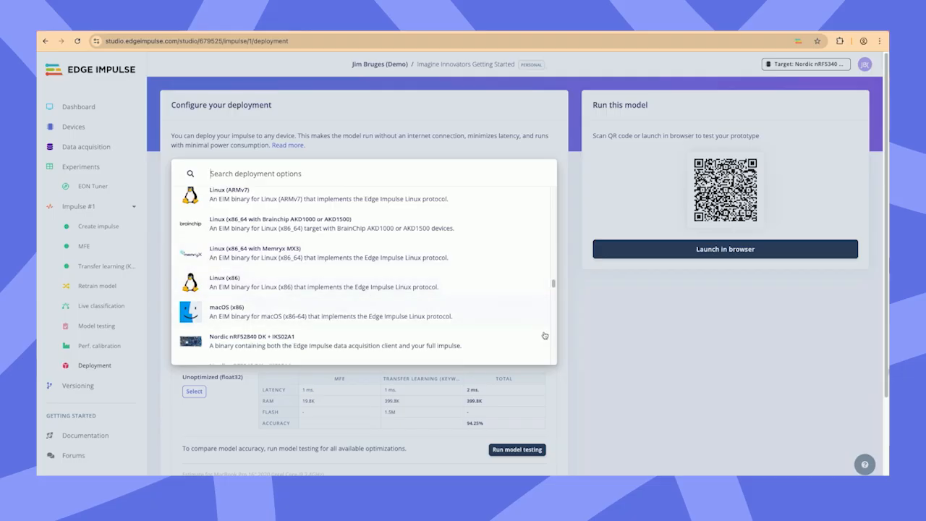
pyautogui.click(585, 354)
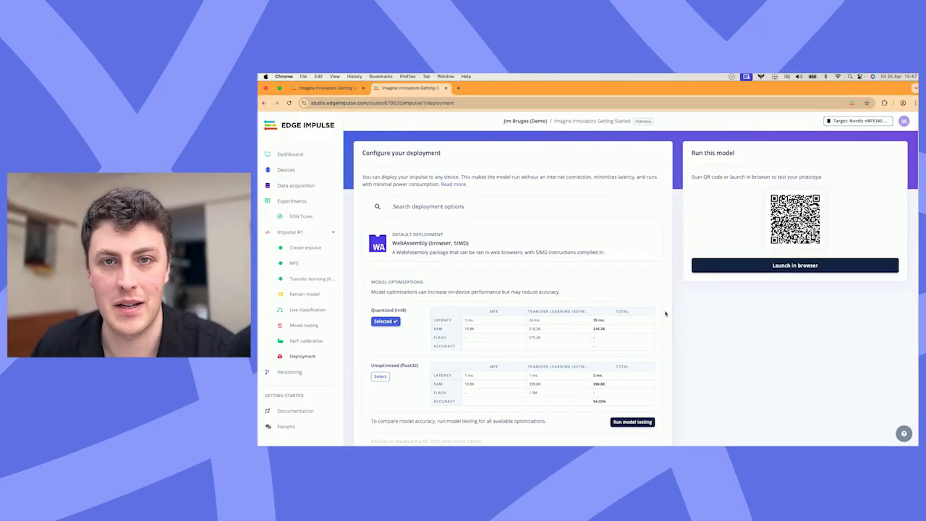
# Step: Switch to the full-screen slide presentation and go back to slide 9, "Already have an account?"
pyautogui.hotkey('ctrl', 'Up')
pyautogui.moveTo(612, 83)
pyautogui.click(623, 98)
pyautogui.press('Left')
pyautogui.press('Left')
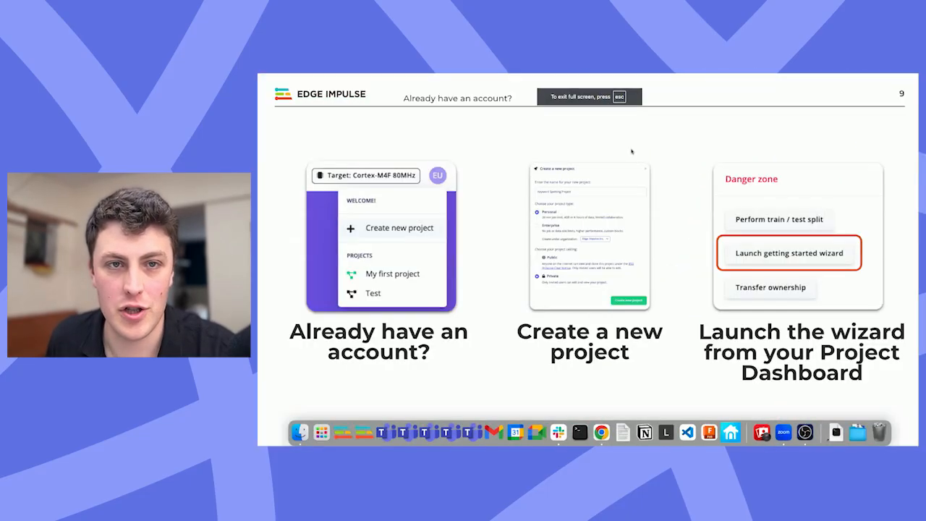